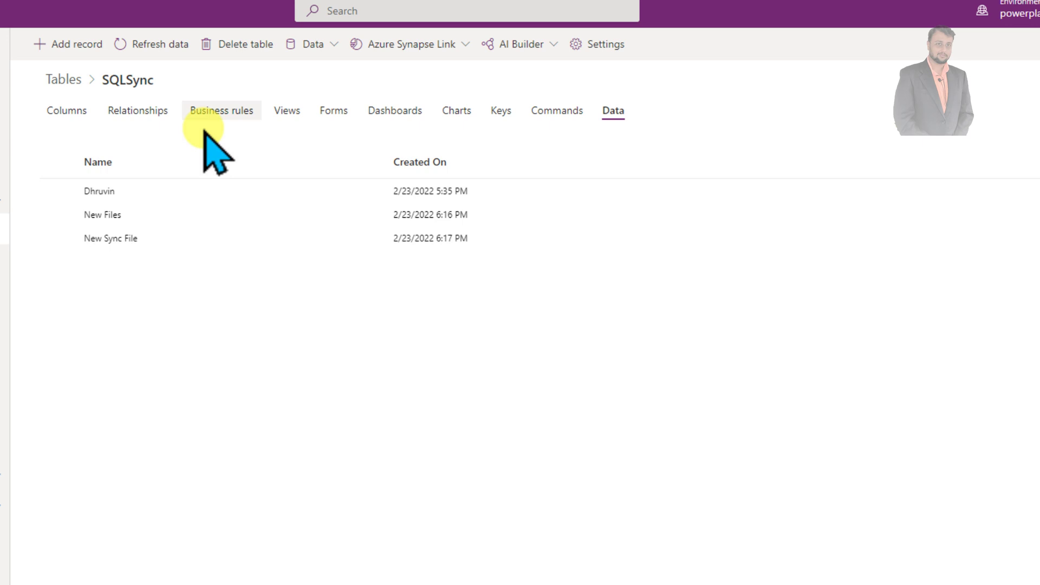
left_click(81, 116)
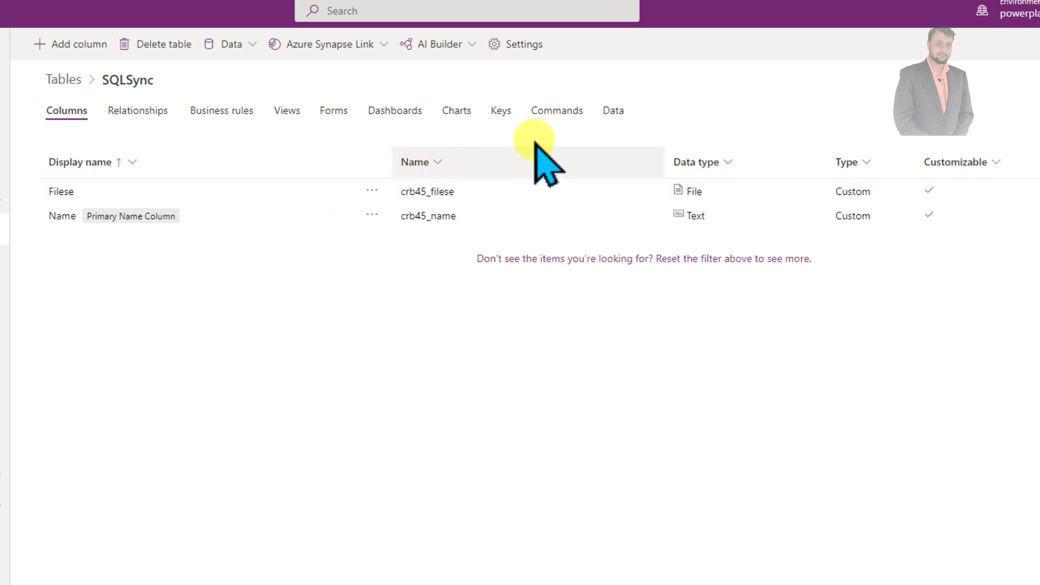
left_click(602, 116)
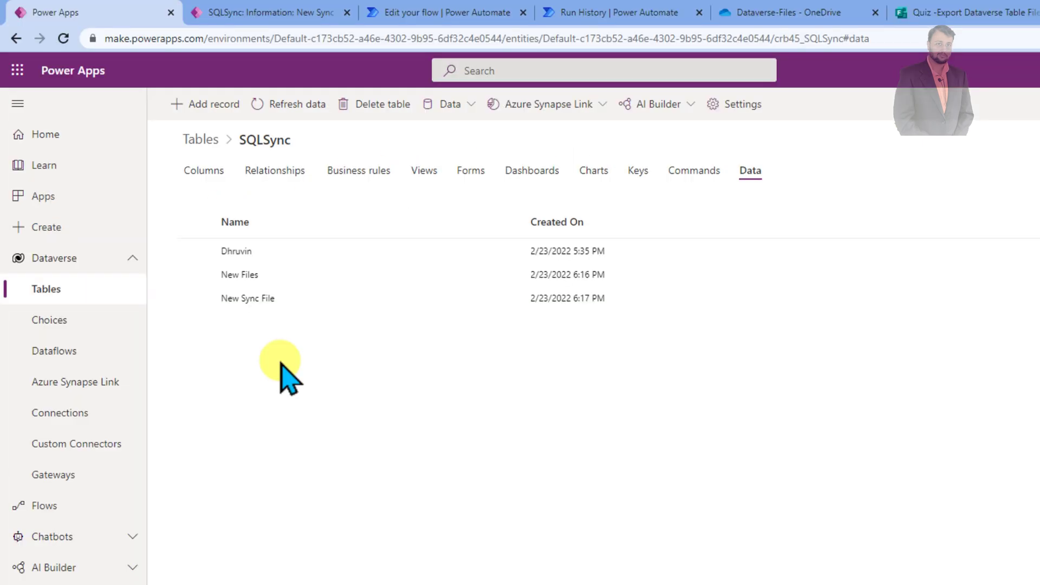
left_click(269, 306)
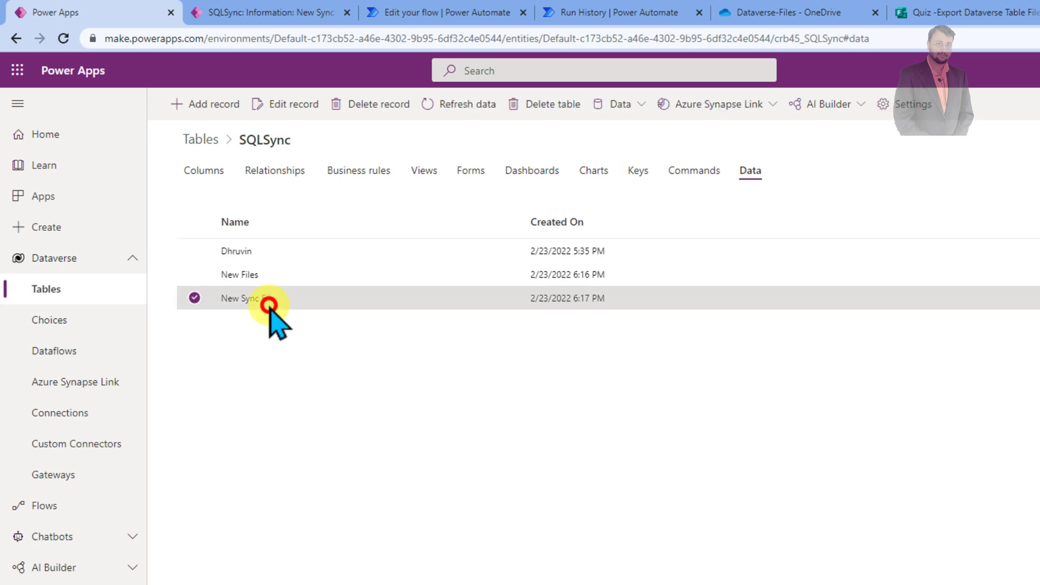
left_click(267, 15)
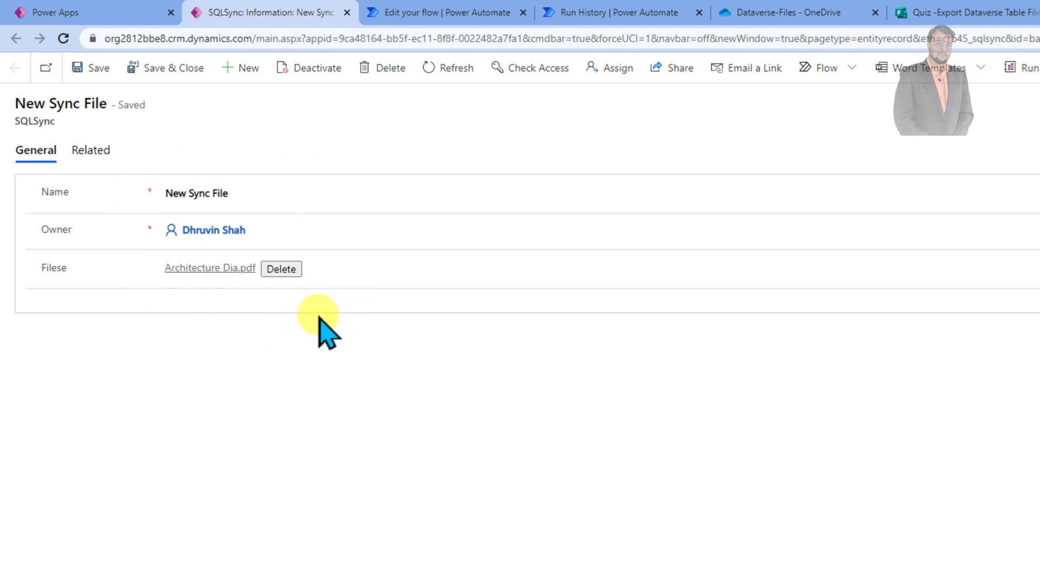
left_click(110, 13)
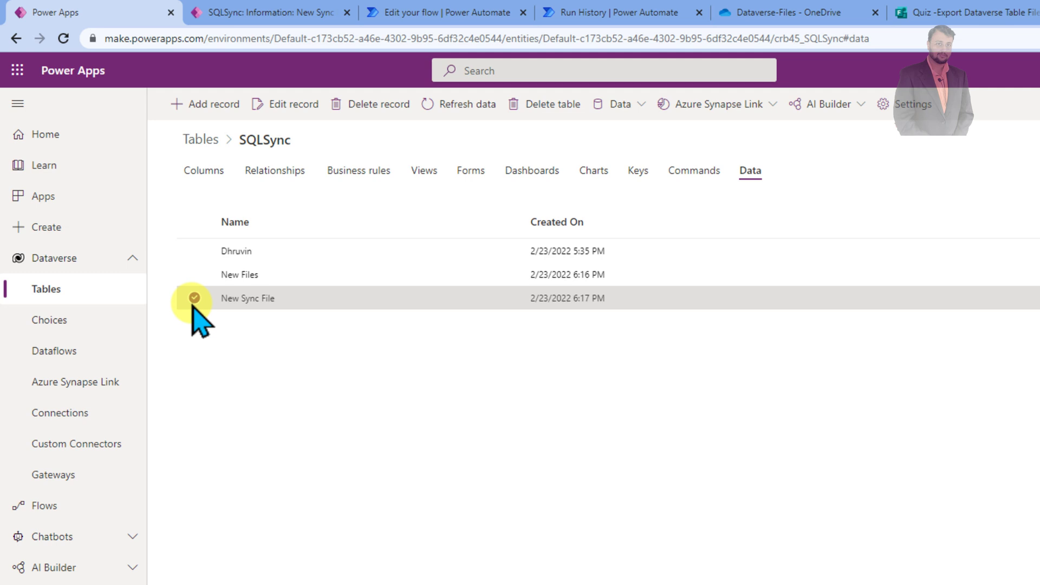
left_click(193, 300)
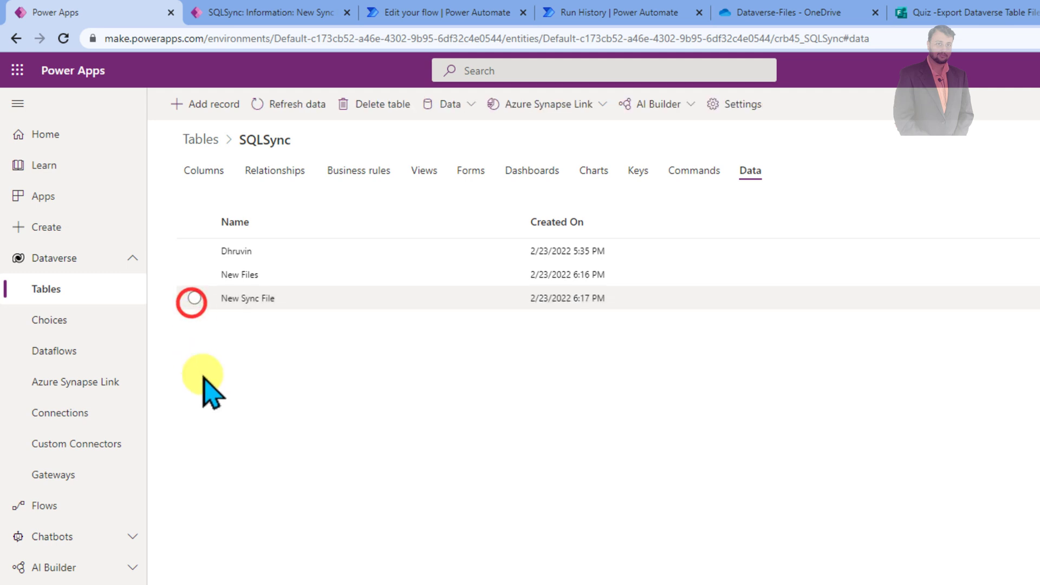
- Check the SQLSyncs table's Data export options, then open a new blank browser tab
left_click(473, 105)
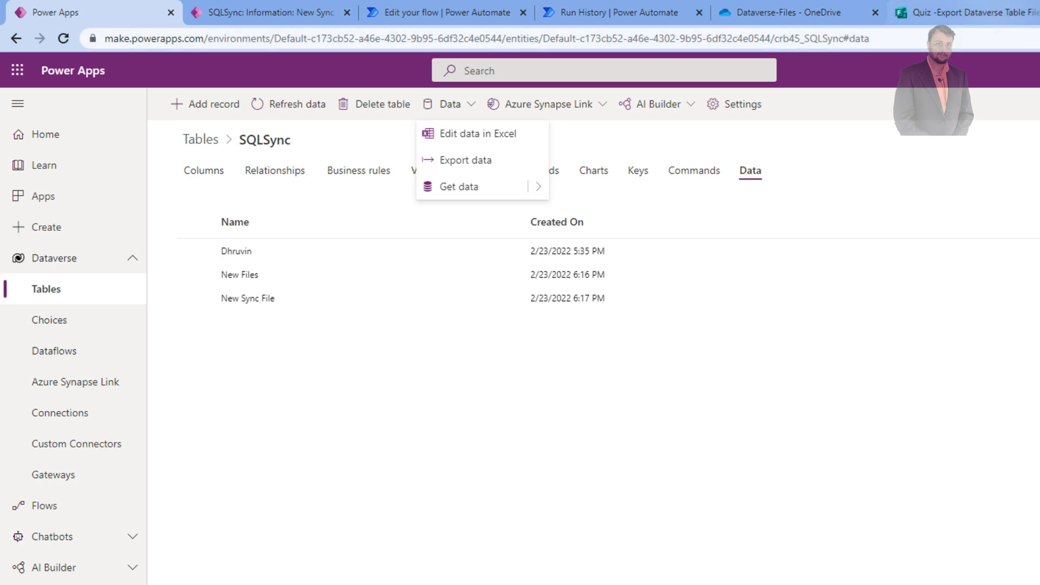
key("ctrl+t")
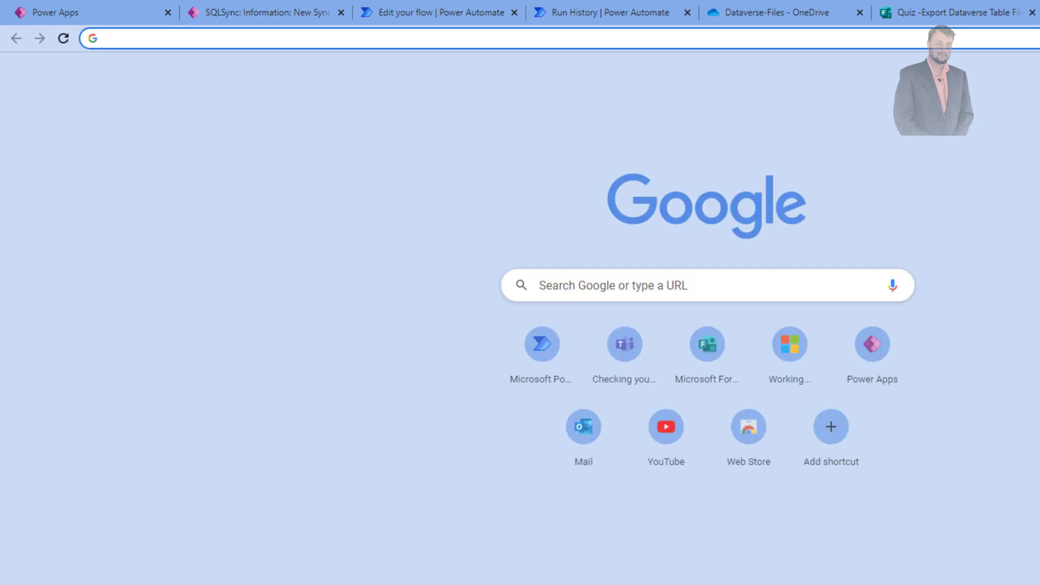
- Load the Power Automate website and move its tab to third position
type("fl")
key("Return")
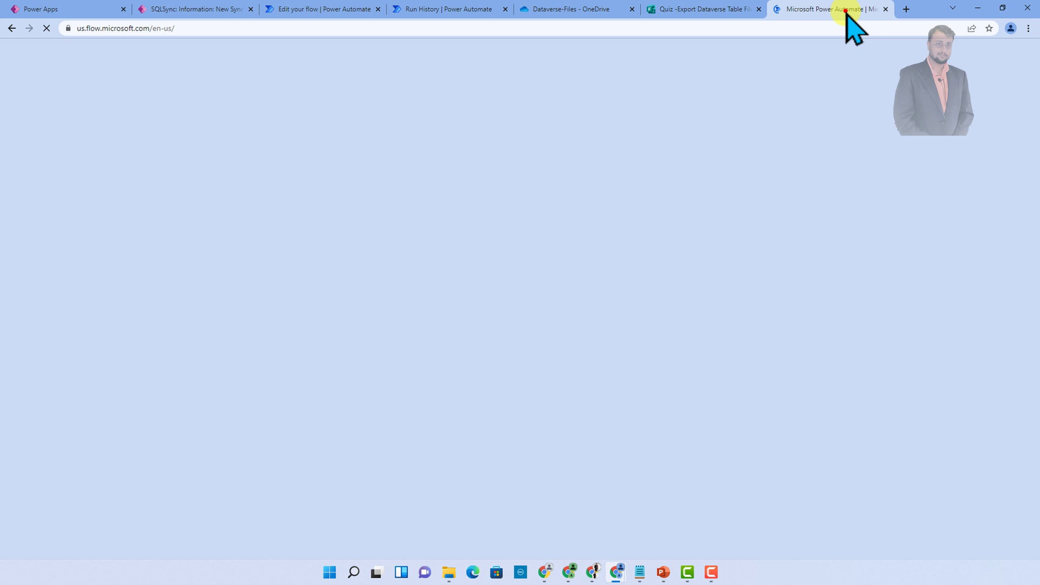
left_click_drag(843, 14, 309, 12)
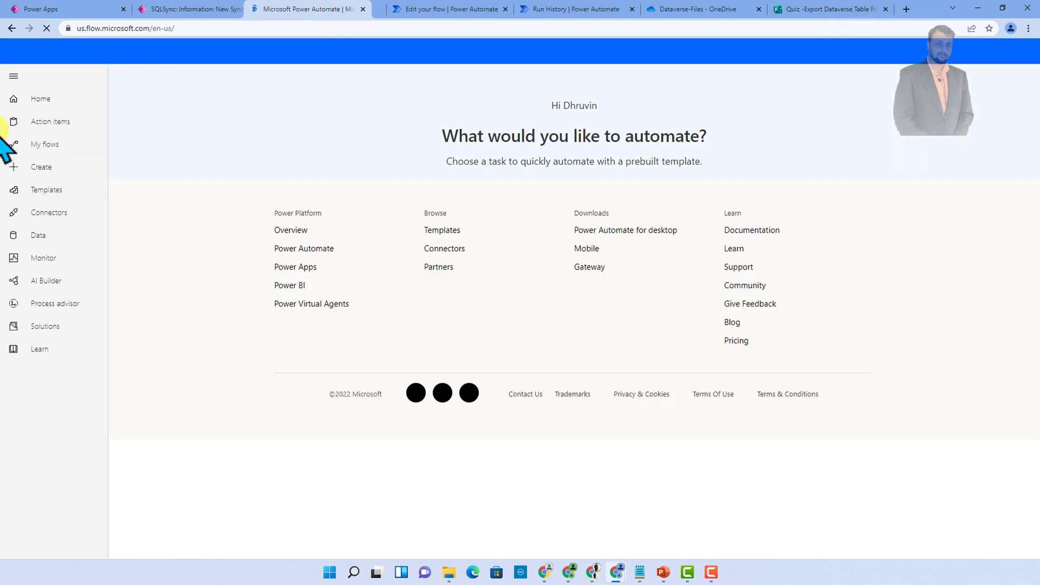
- From My flows, create a blank instant cloud flow, skipping the naming dialog
left_click(57, 145)
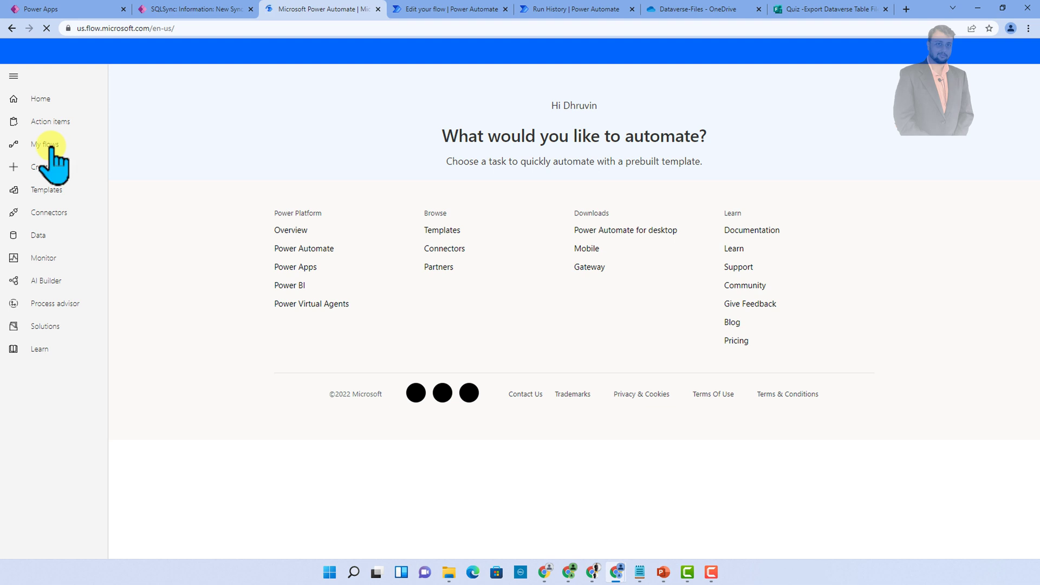
left_click(50, 144)
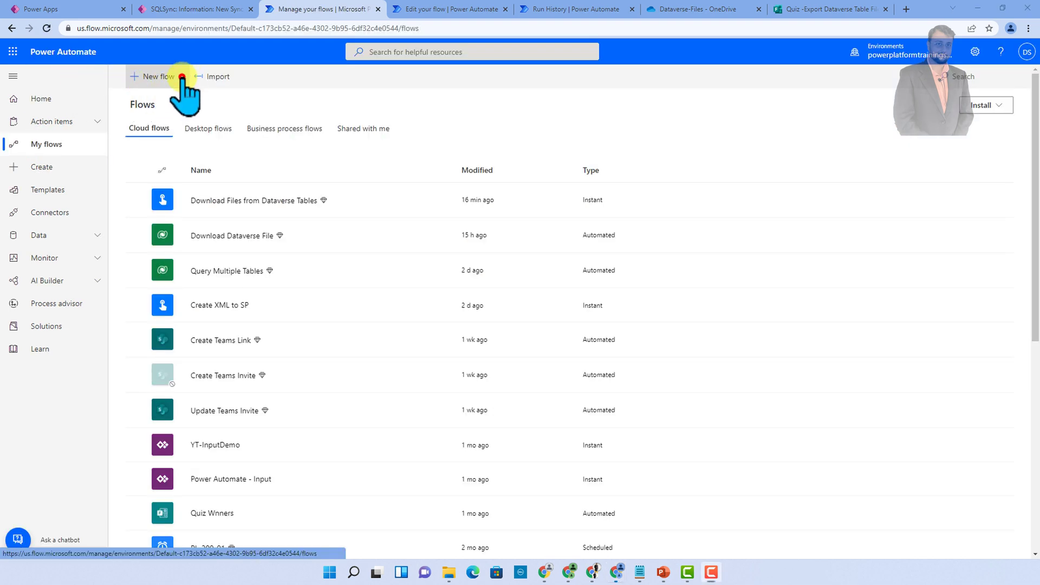
left_click(182, 76)
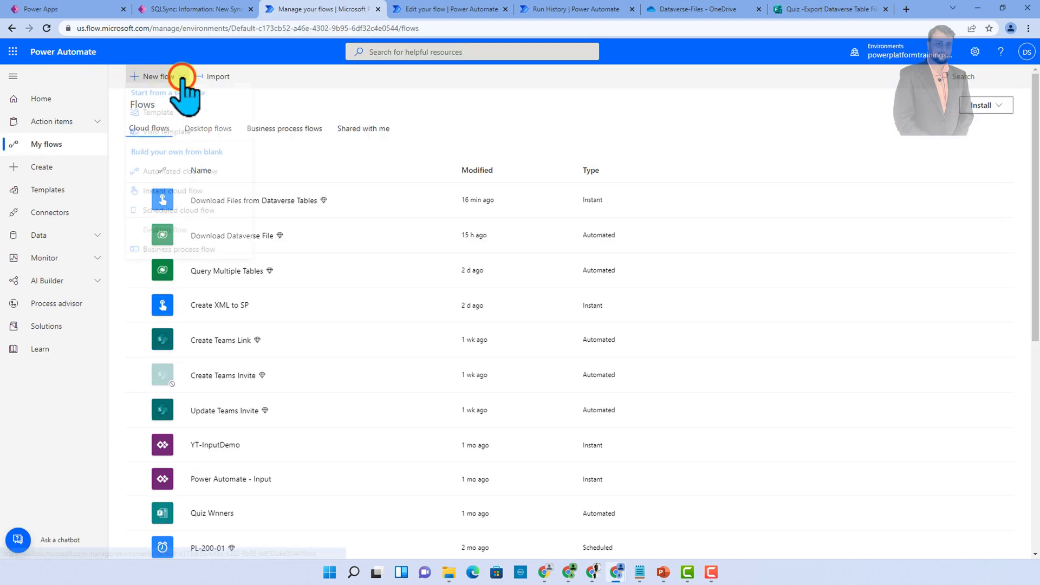
left_click(199, 198)
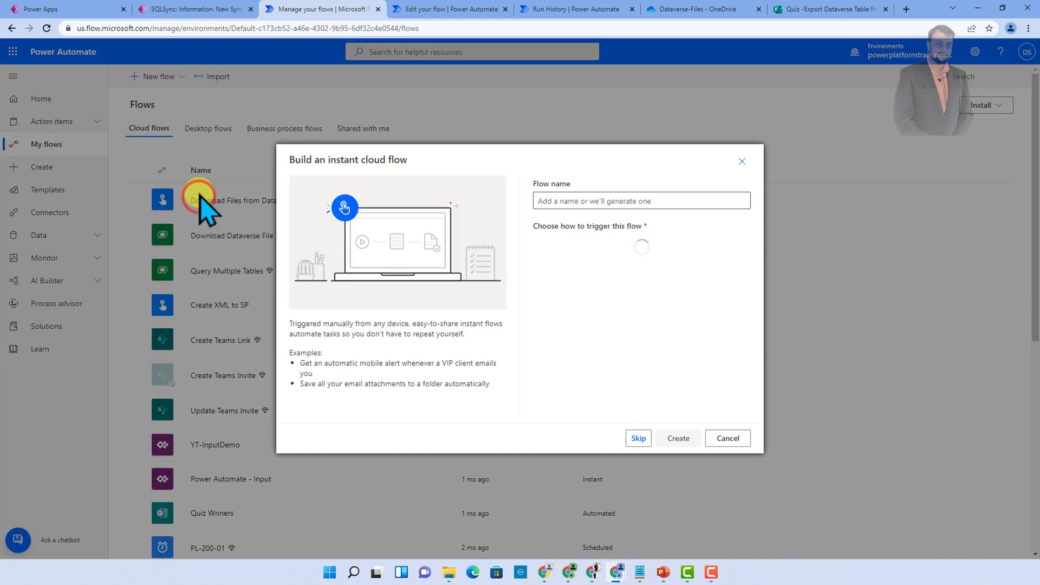
left_click(643, 442)
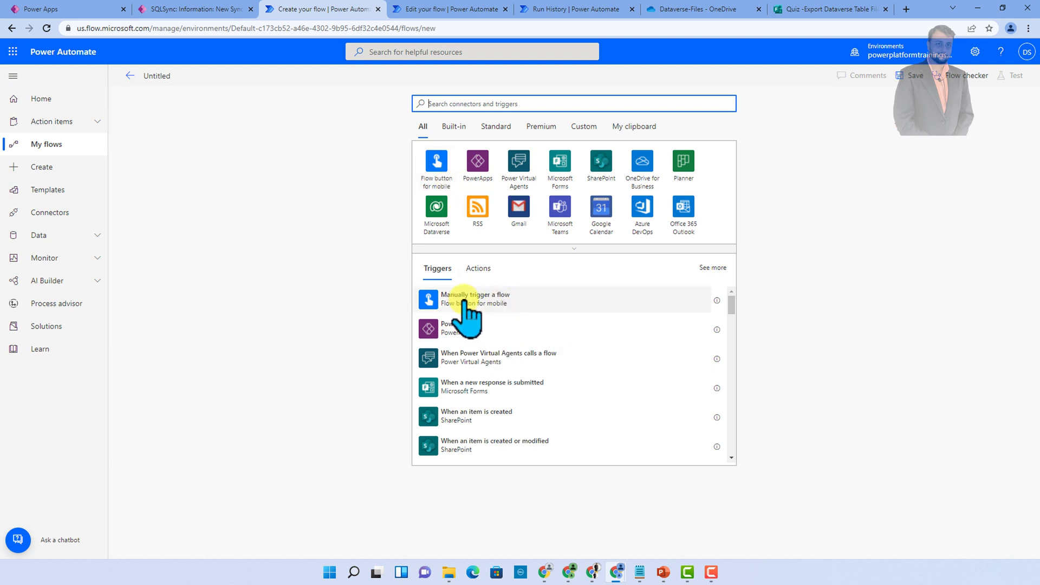
- Use Manually trigger a flow as the trigger and add a Dataverse List rows step
left_click(480, 301)
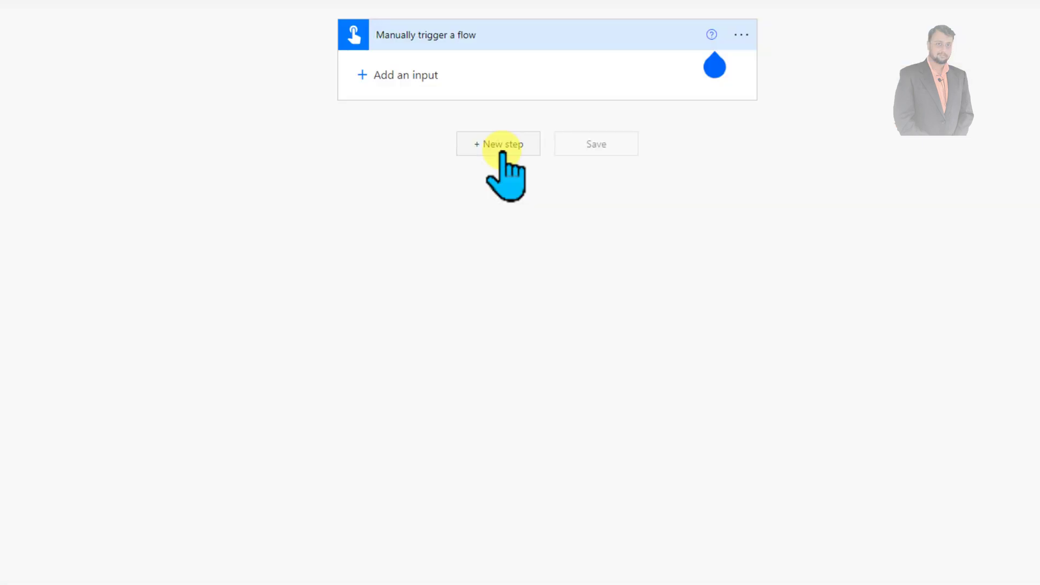
left_click(502, 144)
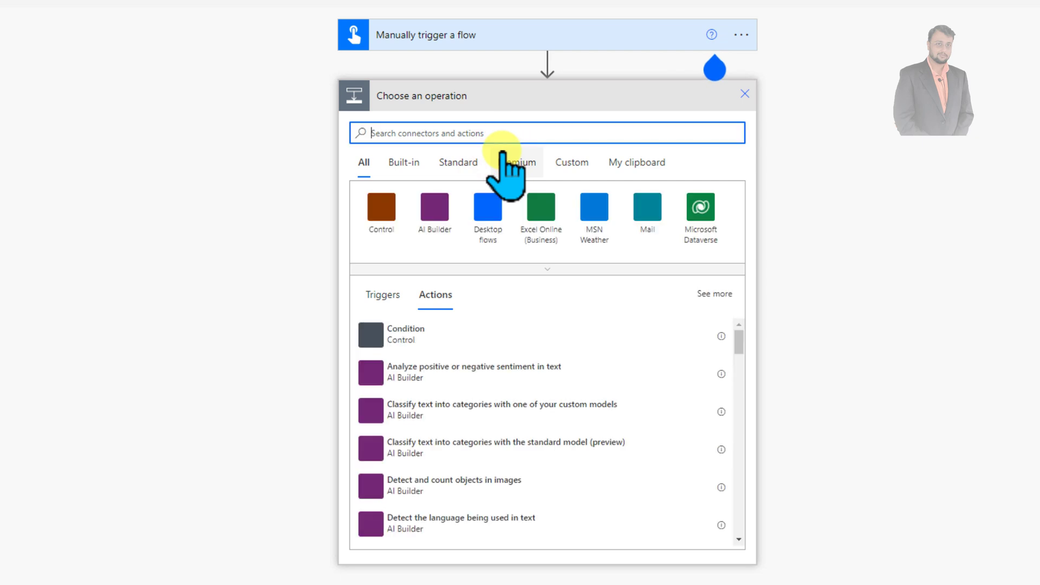
left_click(707, 222)
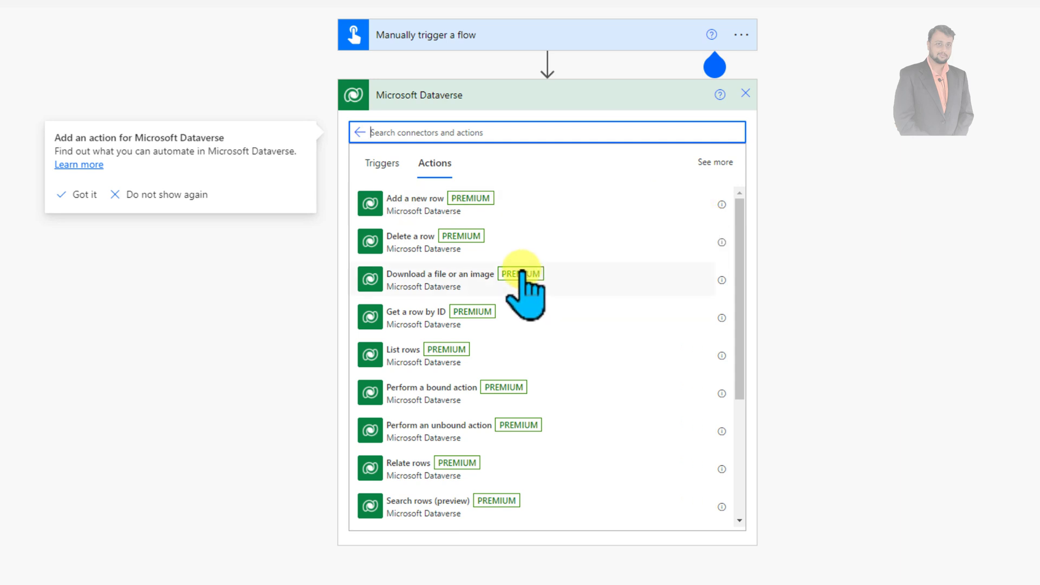
left_click(475, 351)
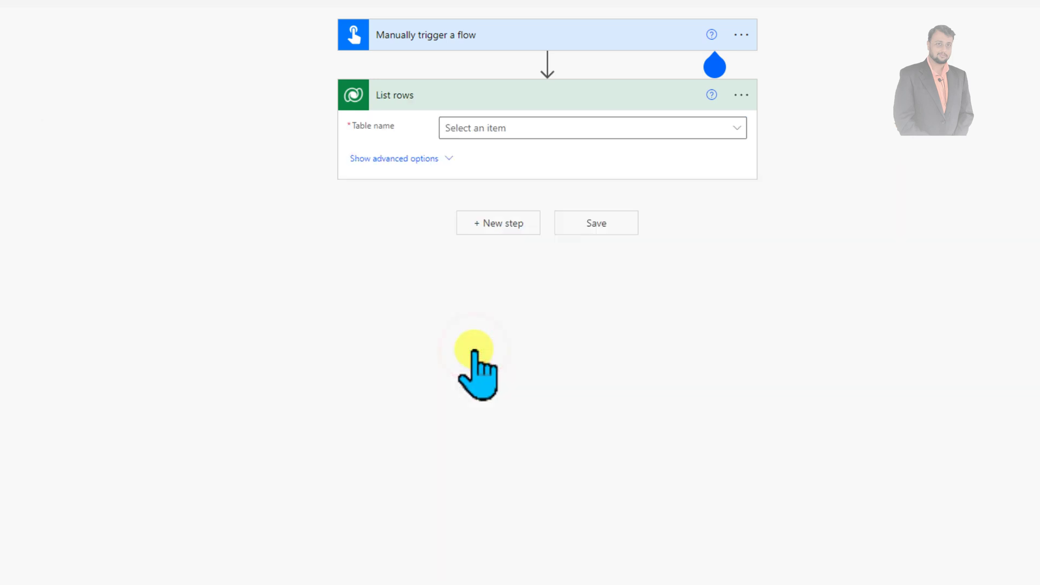
- Set List rows' table name to SQLSyncs and reveal its advanced options
left_click(737, 128)
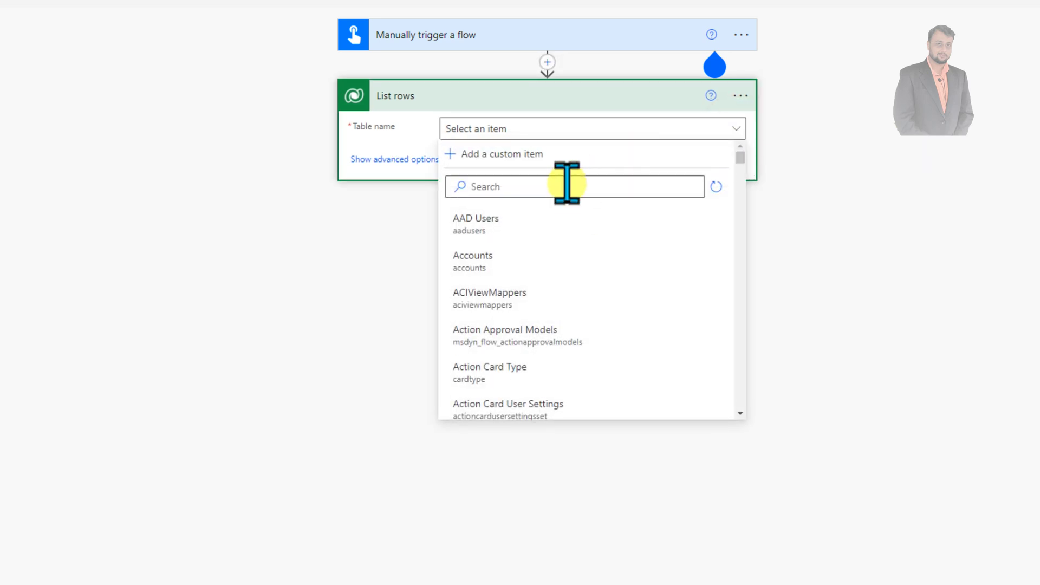
left_click(566, 184)
type("sq")
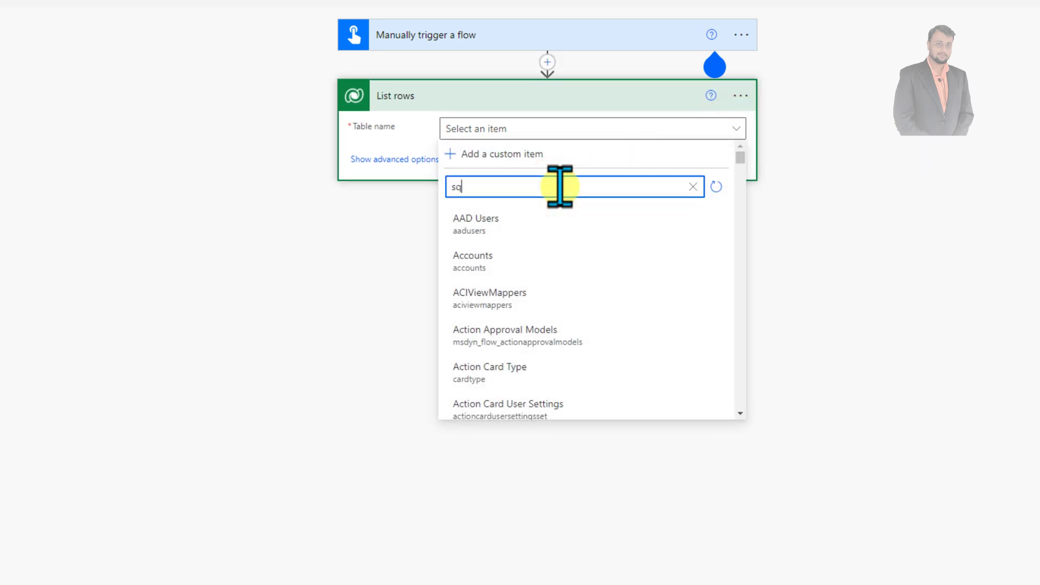
left_click(557, 216)
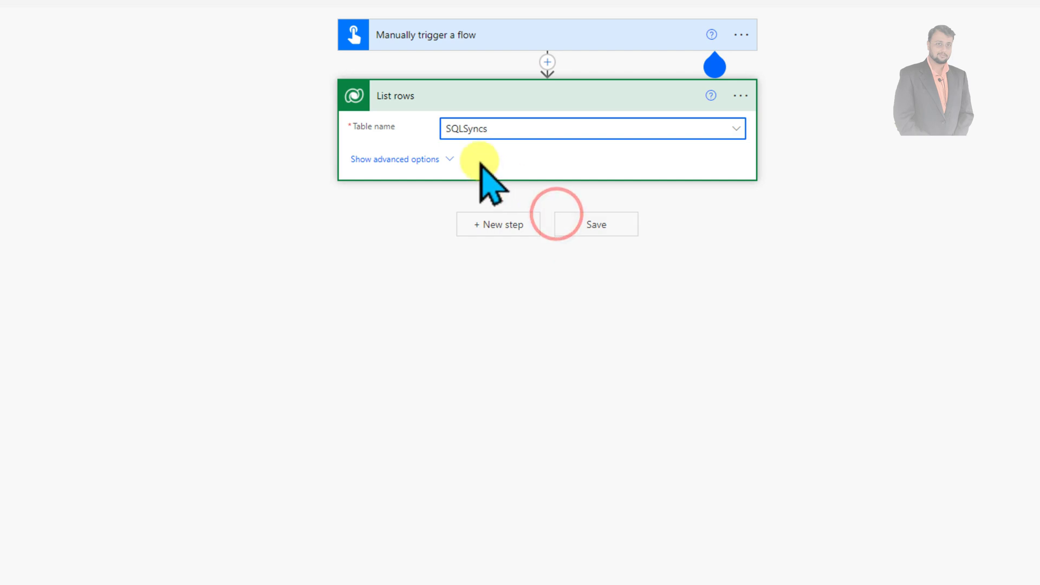
left_click(448, 158)
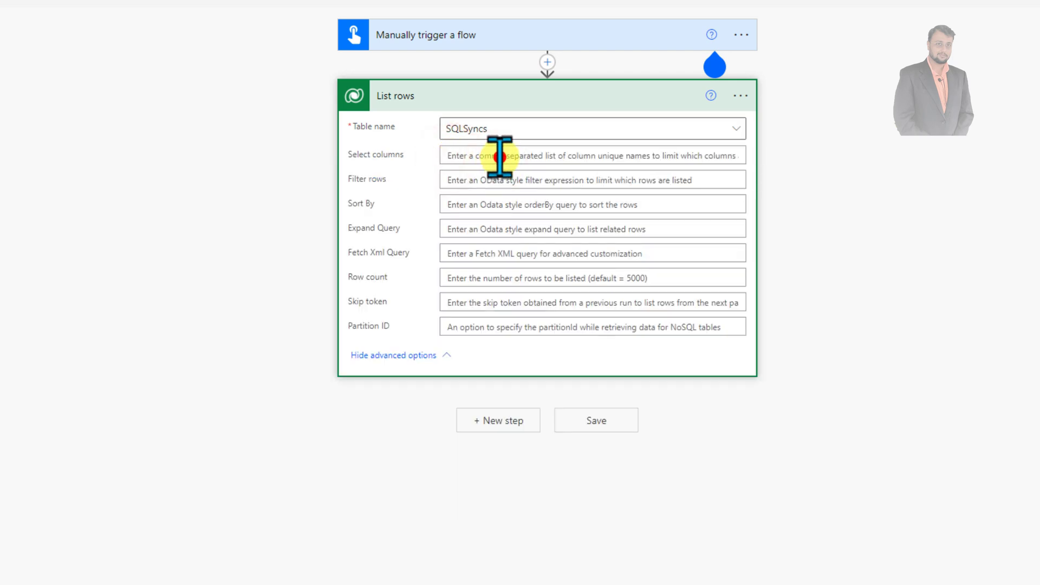
left_click(497, 157)
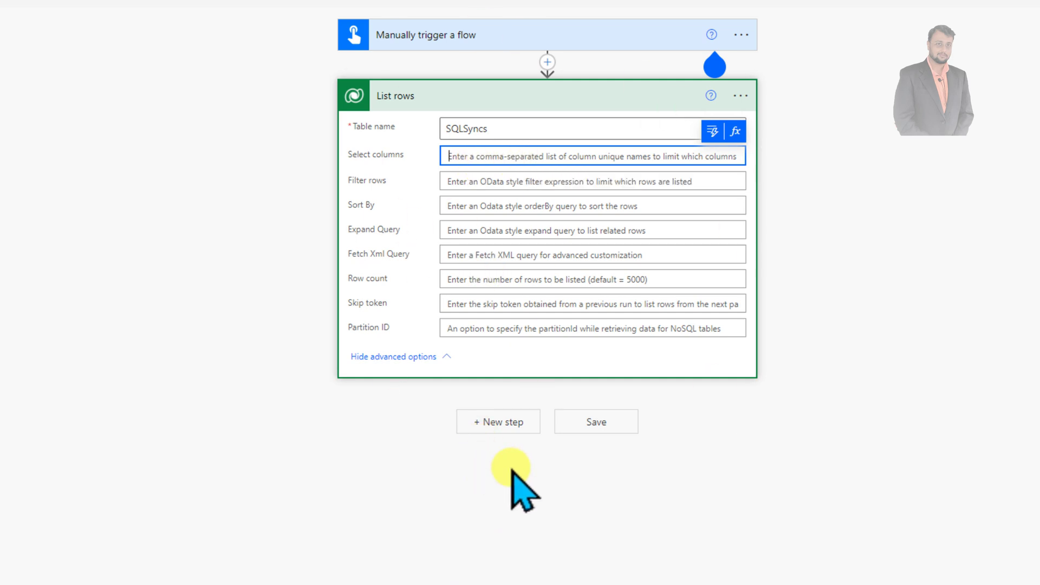
- Add a Dataverse 'Download a file or an image' step targeting the SQLSyncs table
left_click(523, 422)
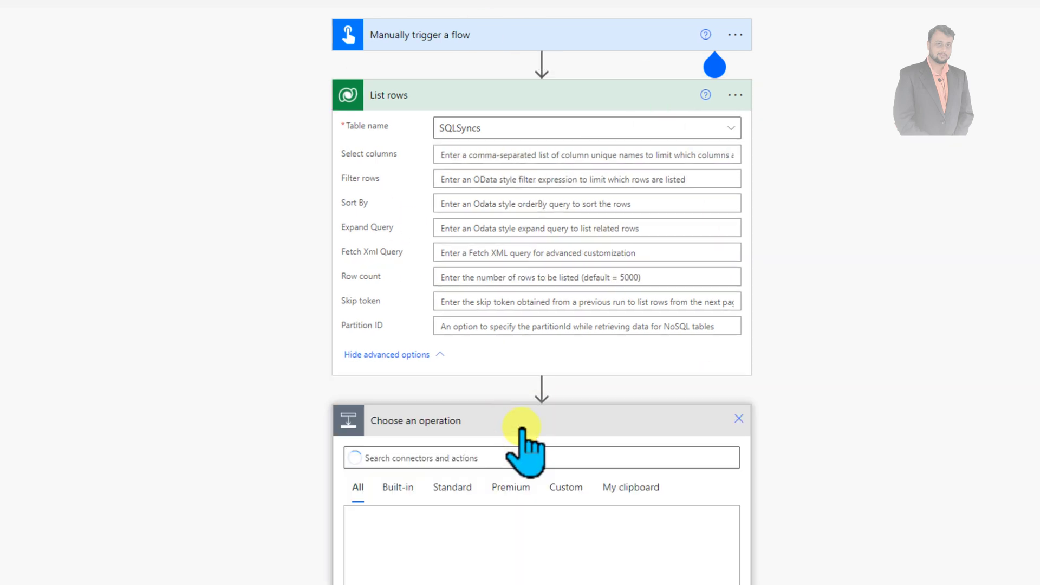
scroll(553, 433, "down", 5)
left_click(697, 285)
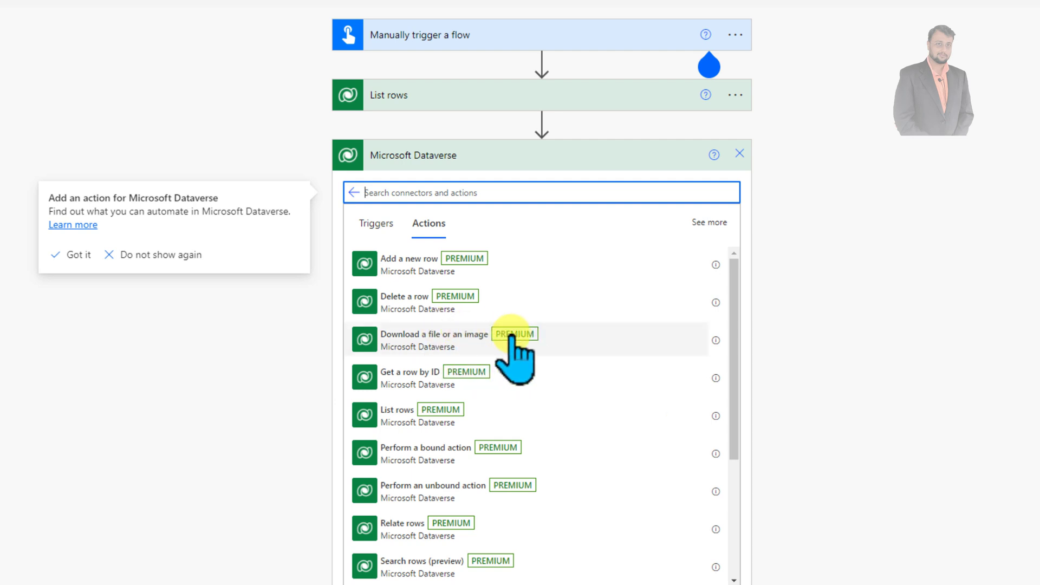
left_click(512, 338)
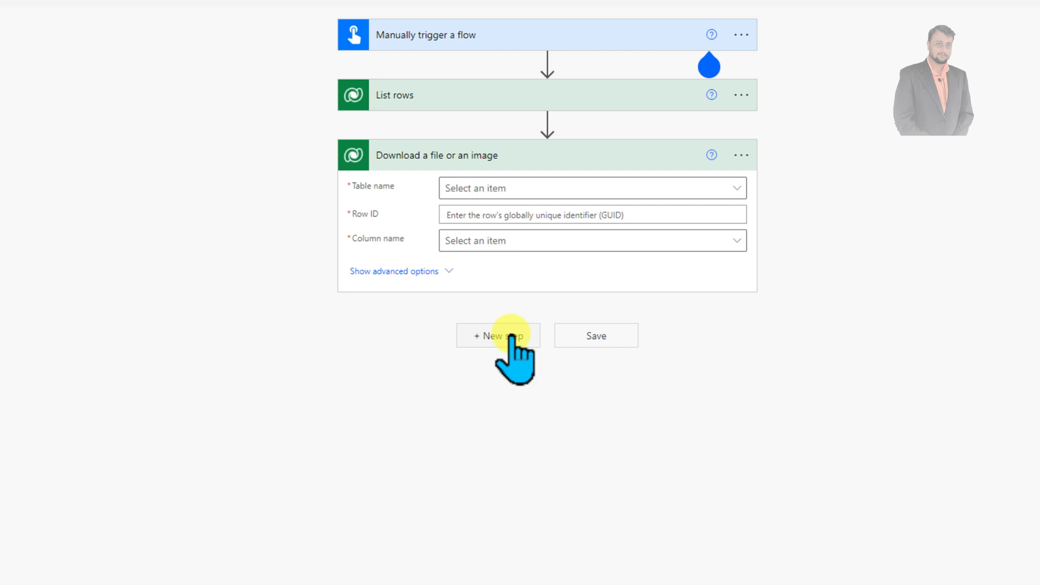
left_click(734, 188)
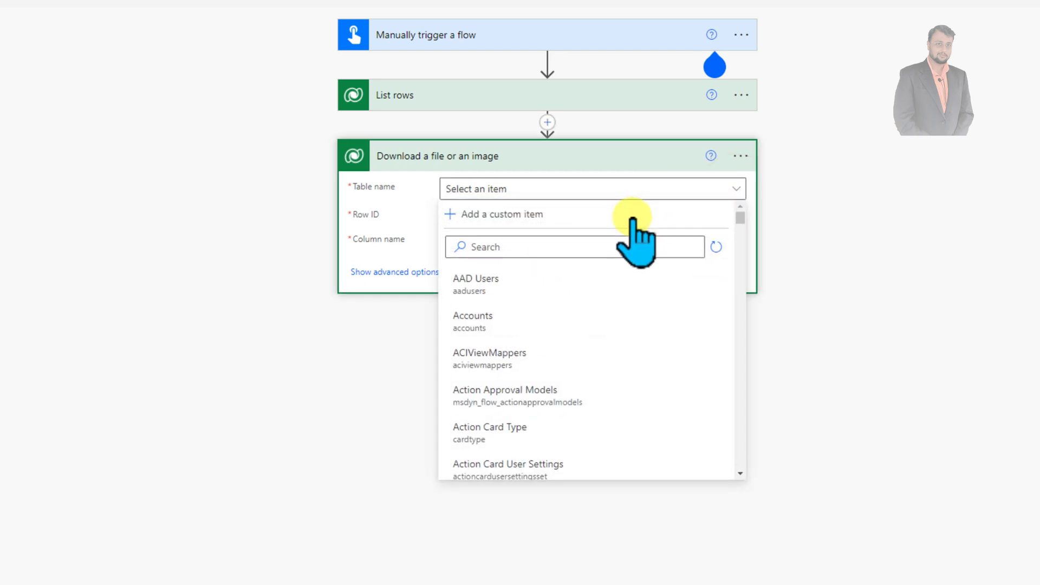
left_click(611, 246)
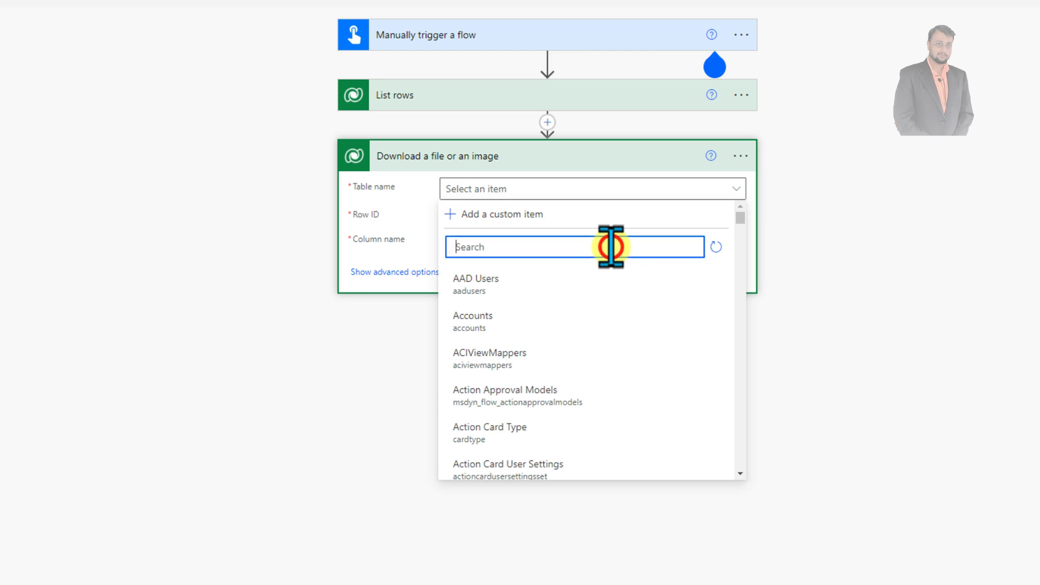
type("sq")
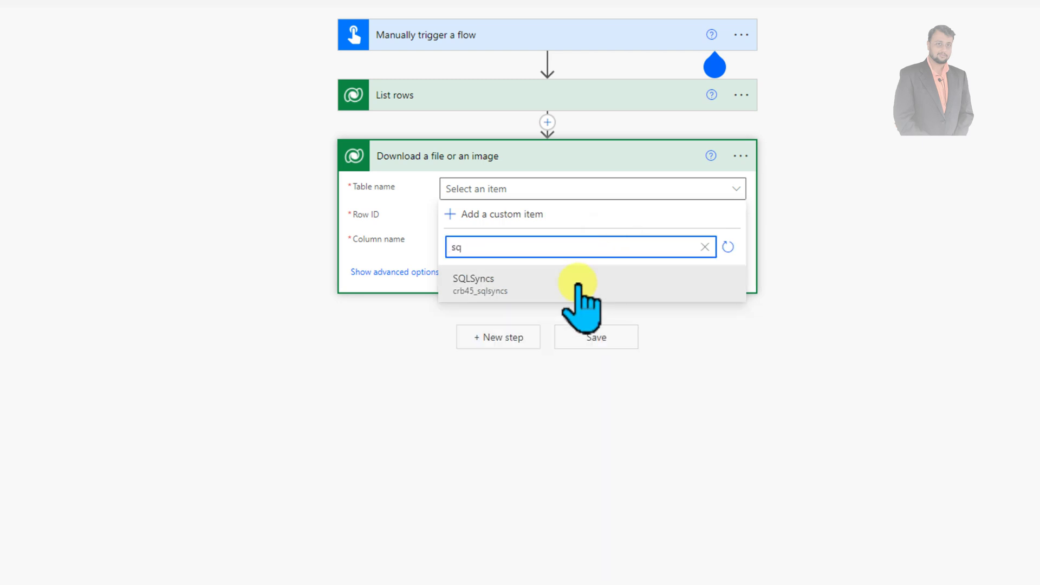
left_click(575, 282)
- Set Row ID to each listed row's SQLSync value and Column name to Filese
left_click(534, 216)
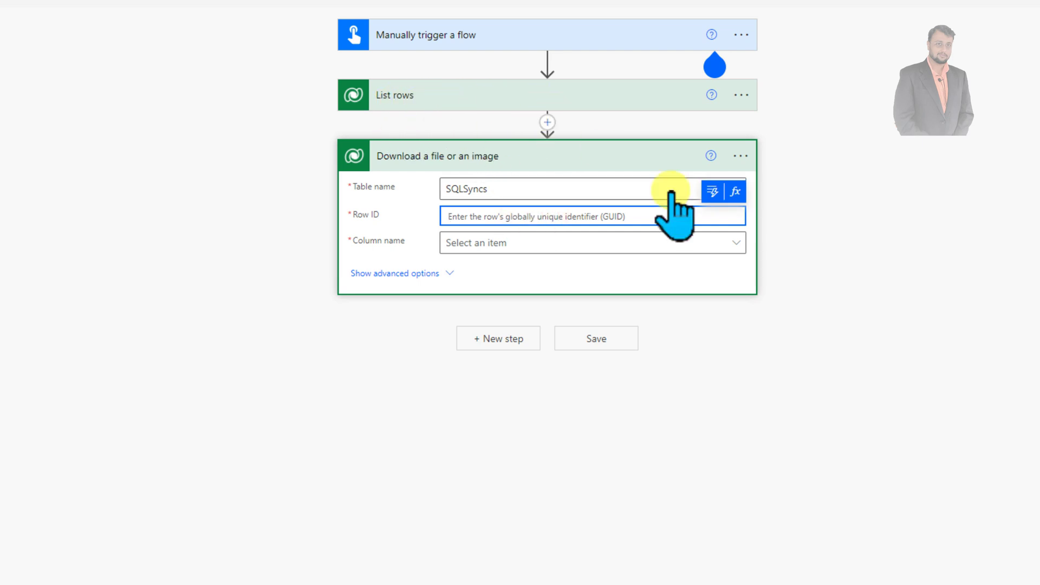
left_click(712, 192)
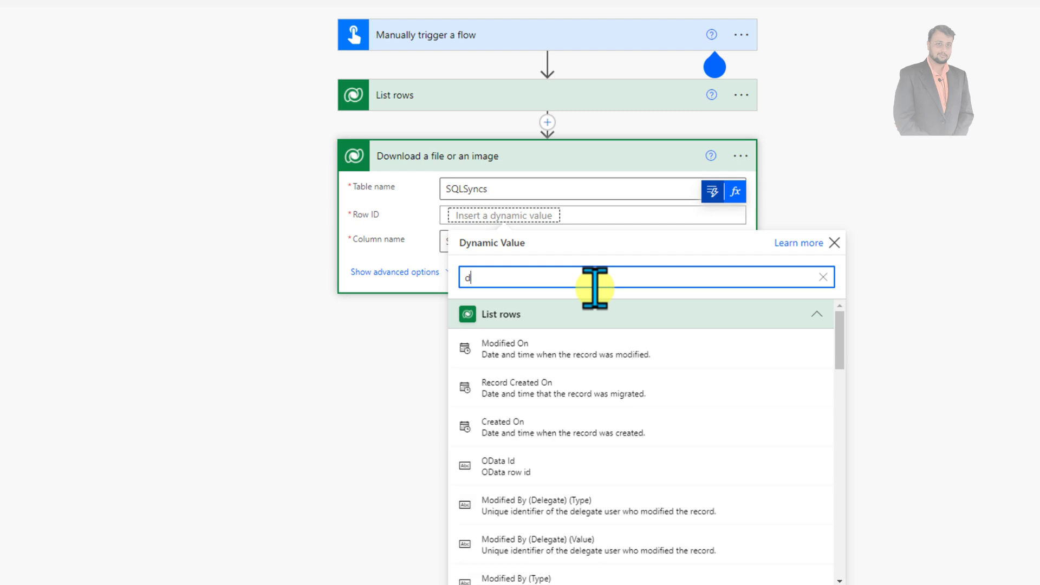
type("dql")
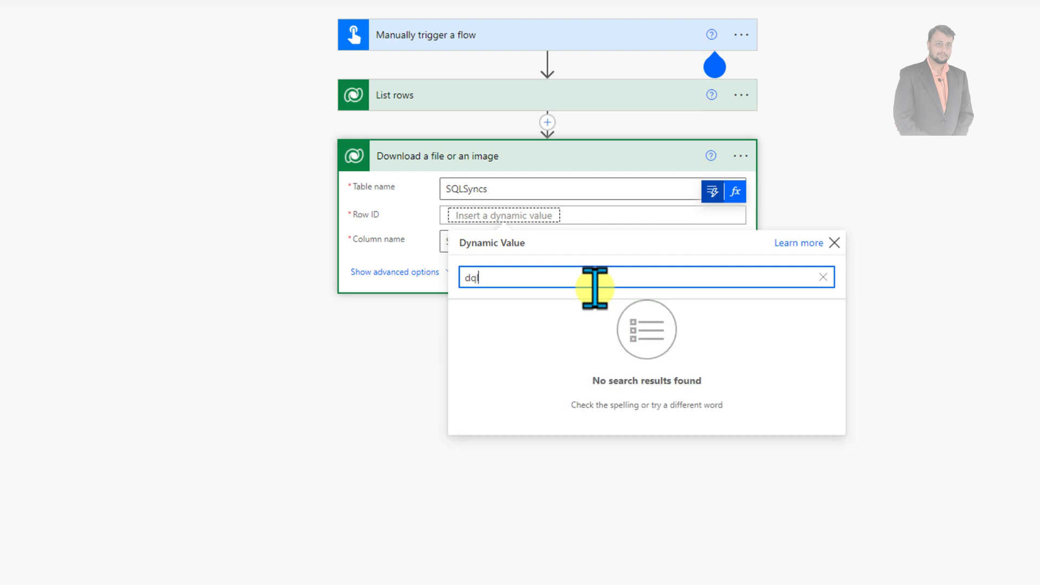
type("sq")
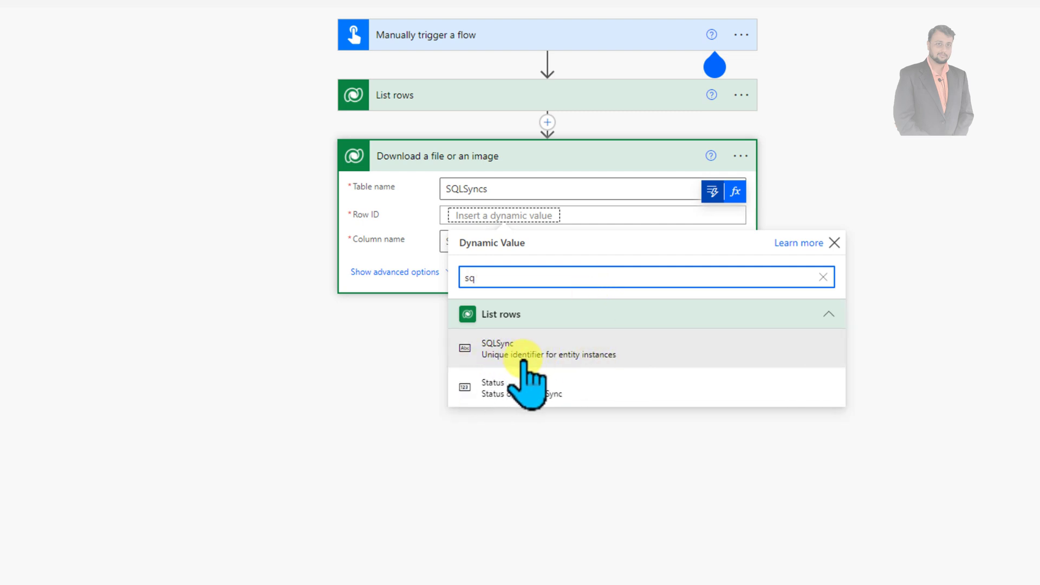
left_click(579, 351)
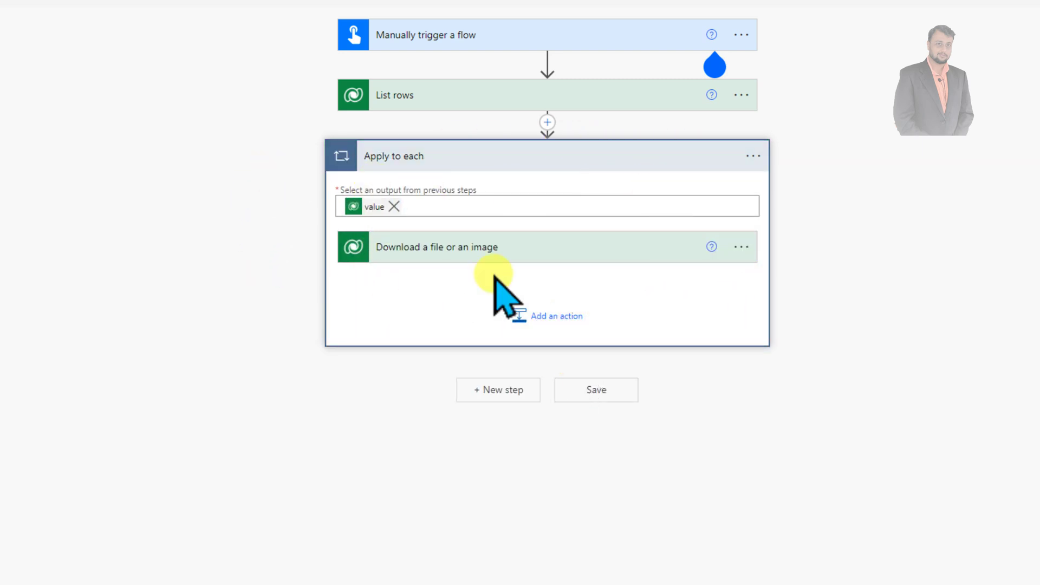
left_click(510, 253)
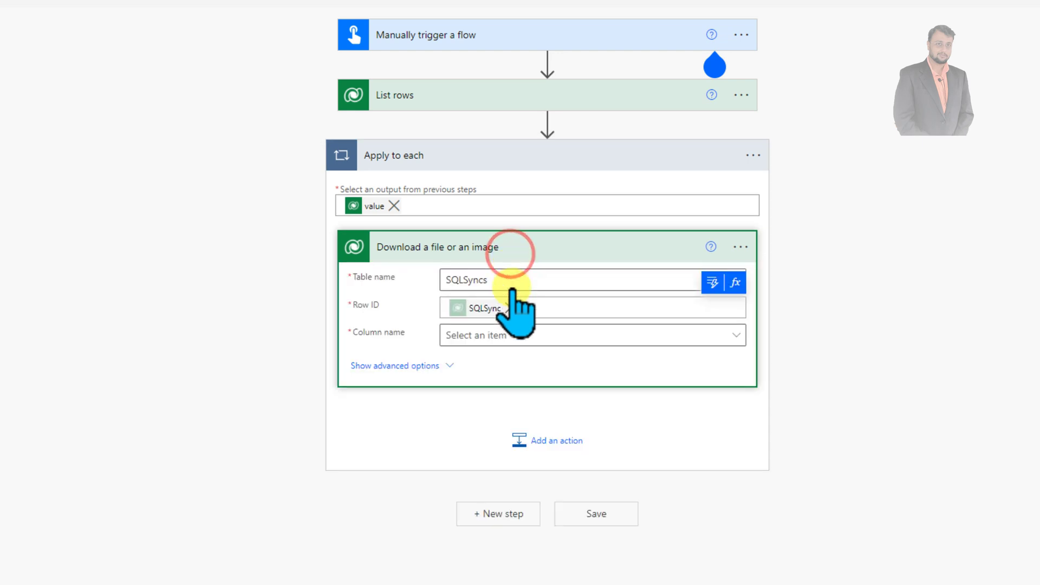
left_click(487, 336)
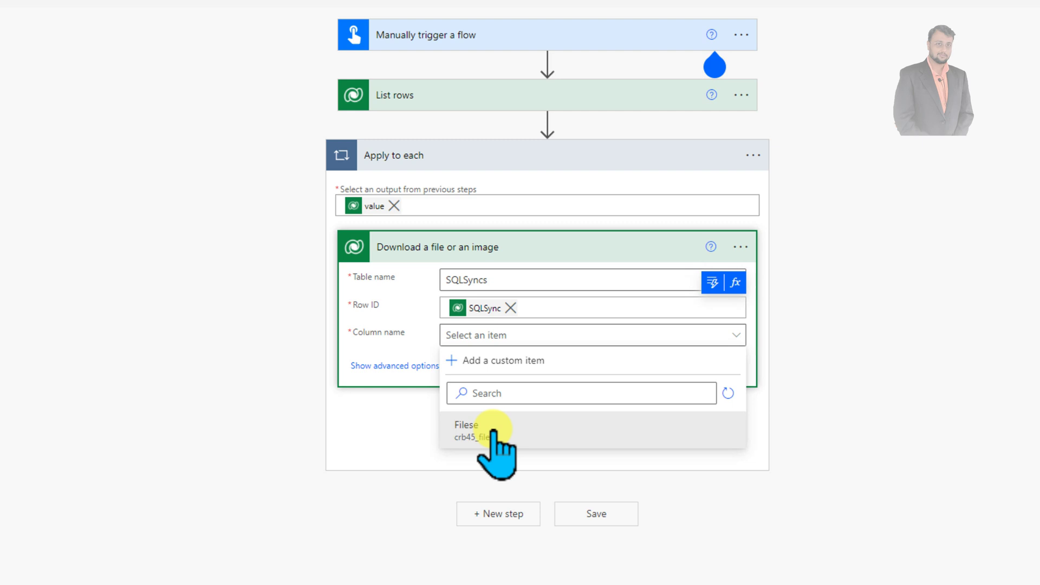
left_click(556, 428)
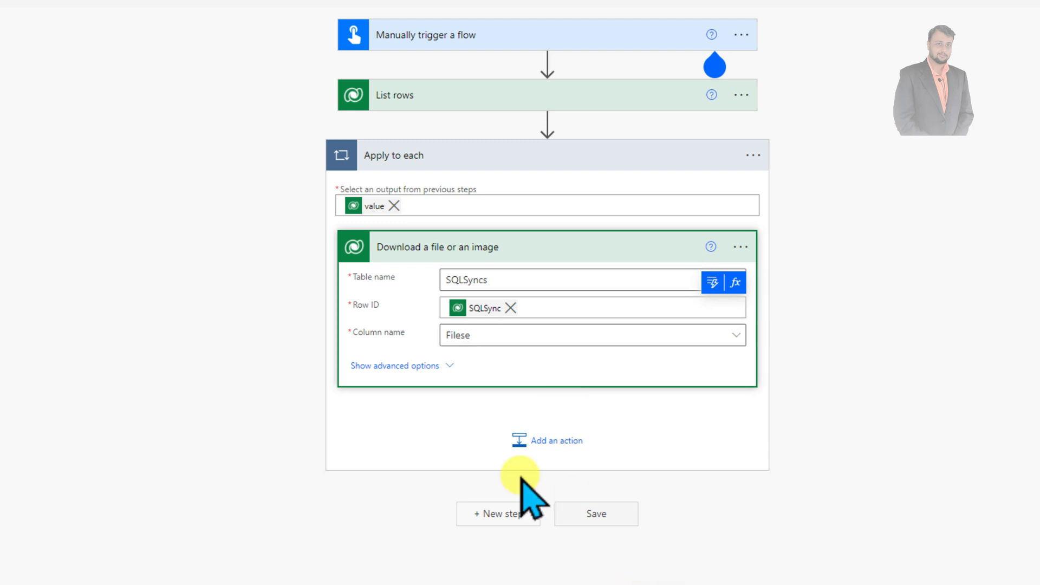
- Insert a new action slot in the Apply to each loop below the download step
left_click(543, 444)
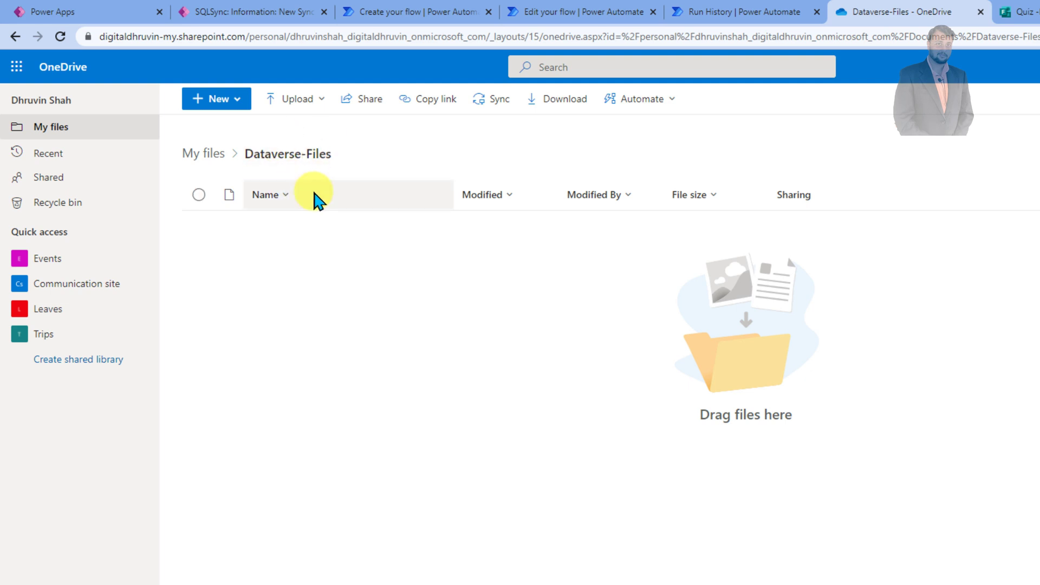
- Back in the flow designer, add the OneDrive for Business Create file action found by searching 'create file'
left_click(726, 16)
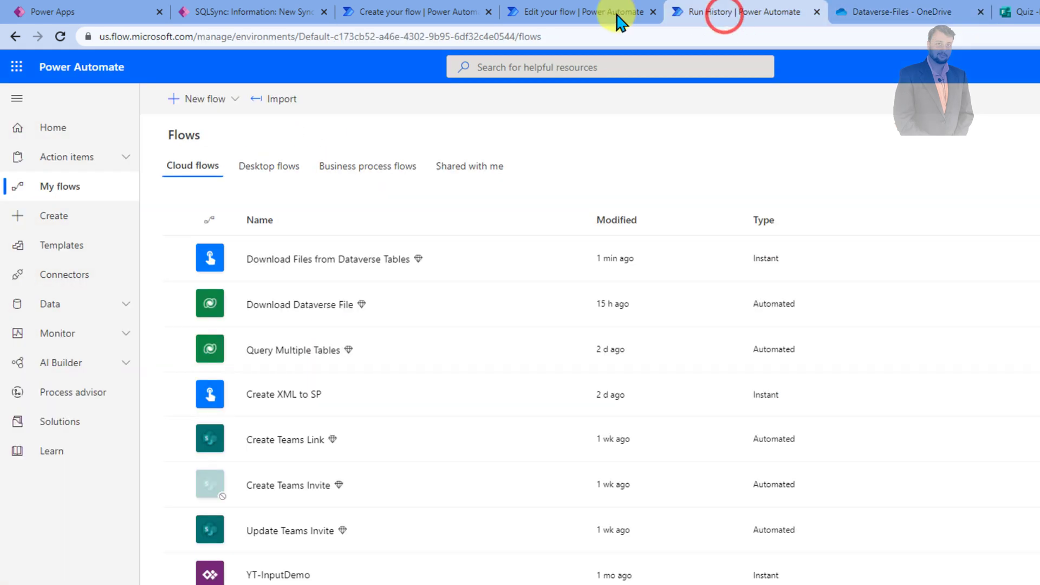
left_click(390, 15)
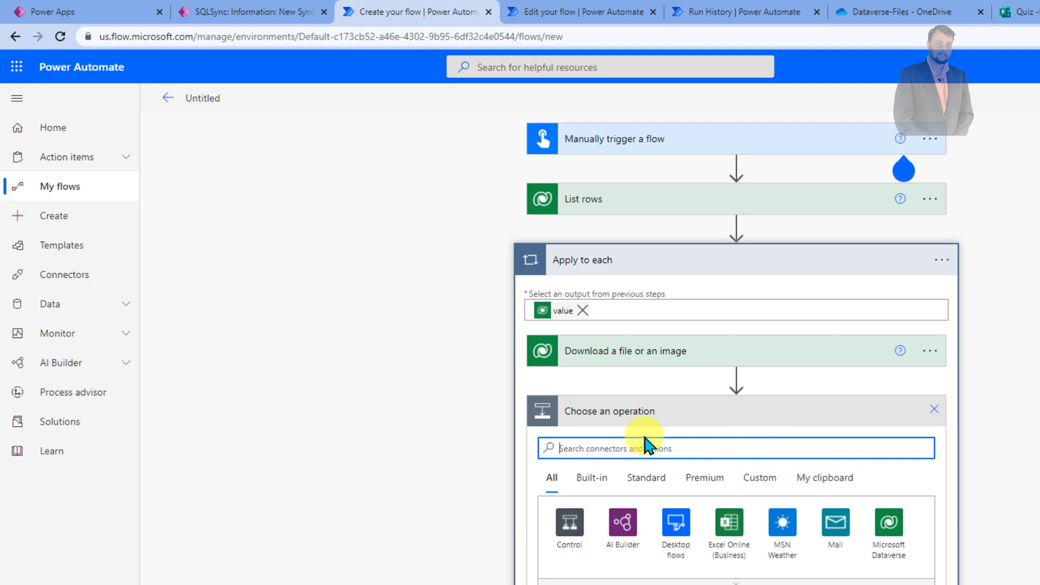
type("crea")
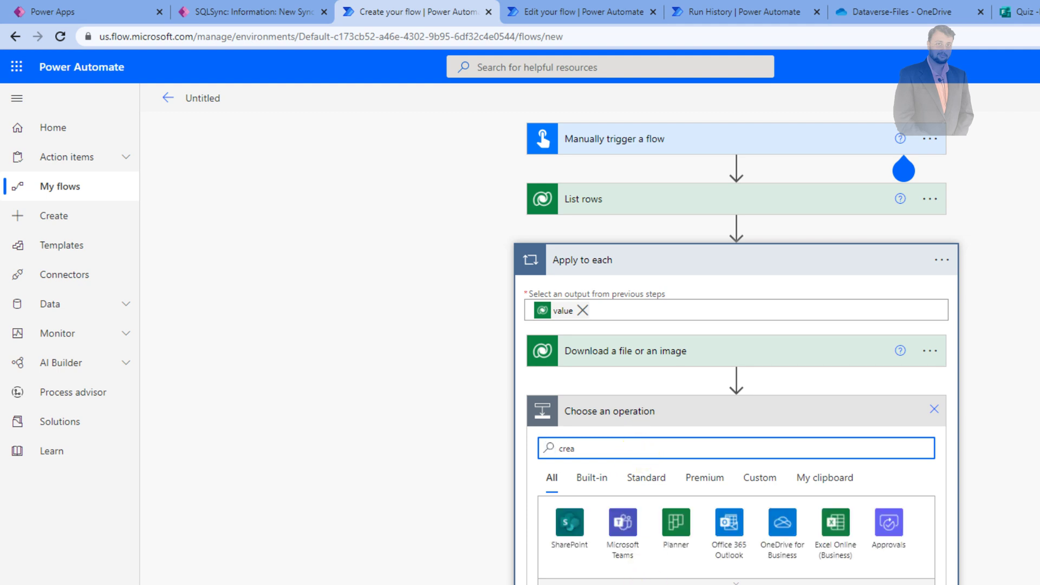
scroll(694, 581, "down", 4)
type("te fil")
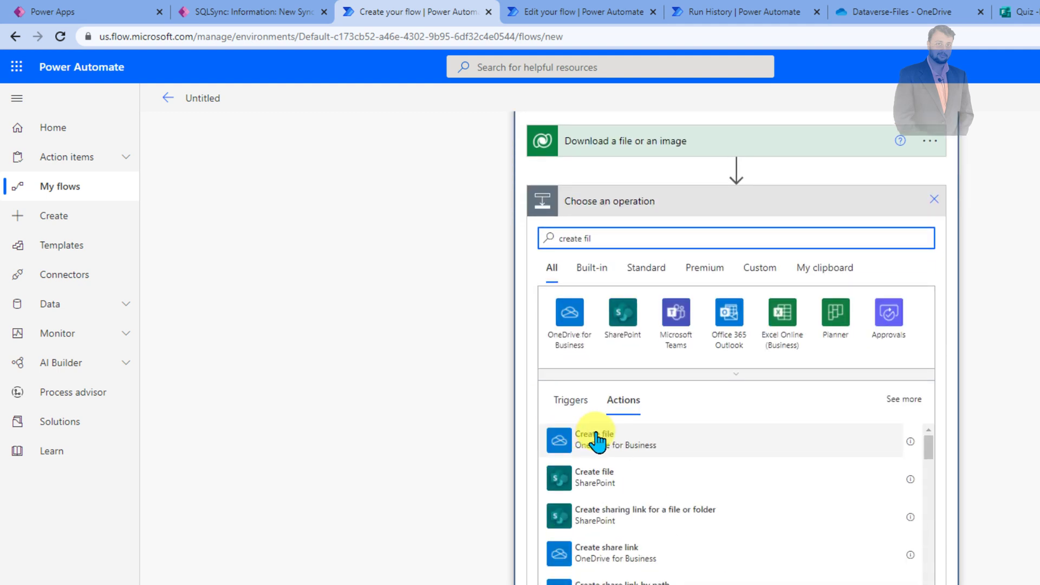
left_click(609, 440)
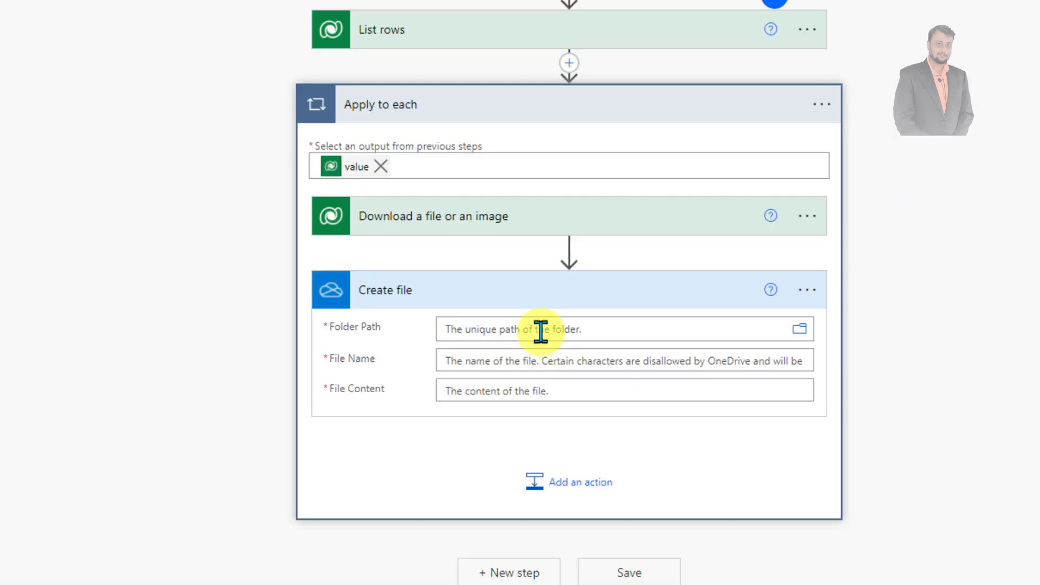
- Set the Create file Folder Path to /Dataverse-Files
left_click(799, 329)
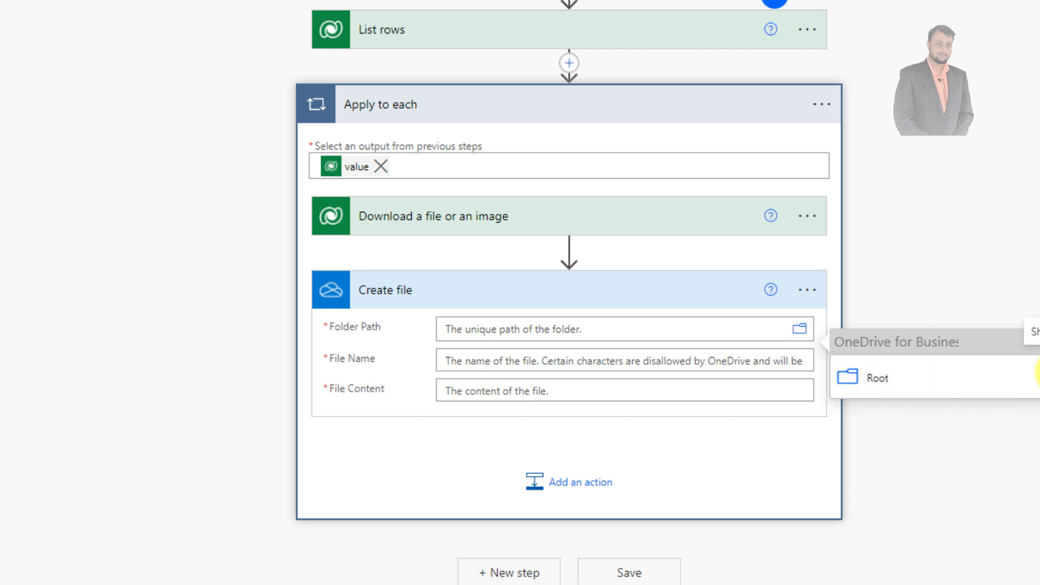
left_click(1036, 378)
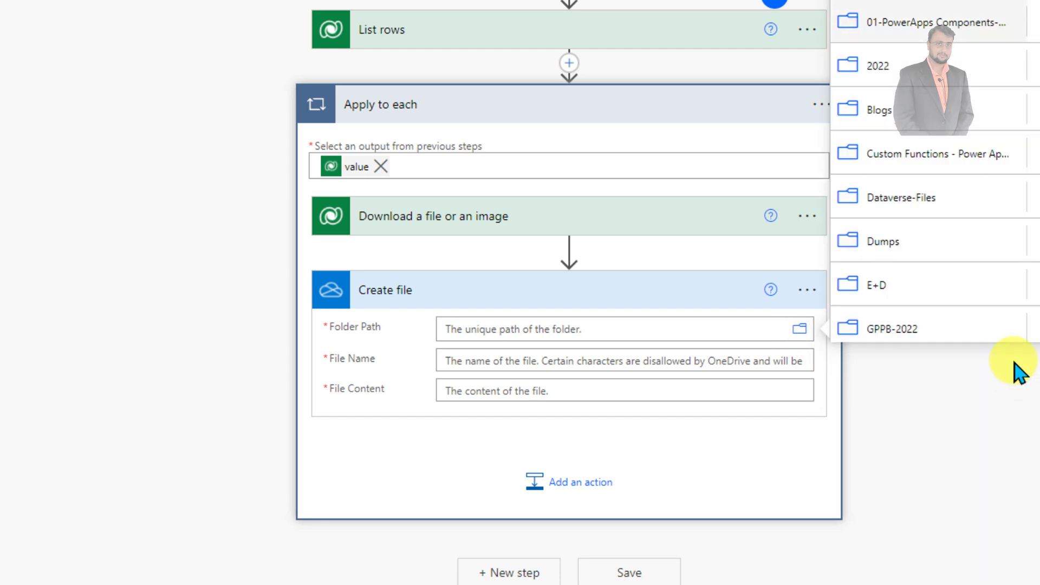
left_click(964, 200)
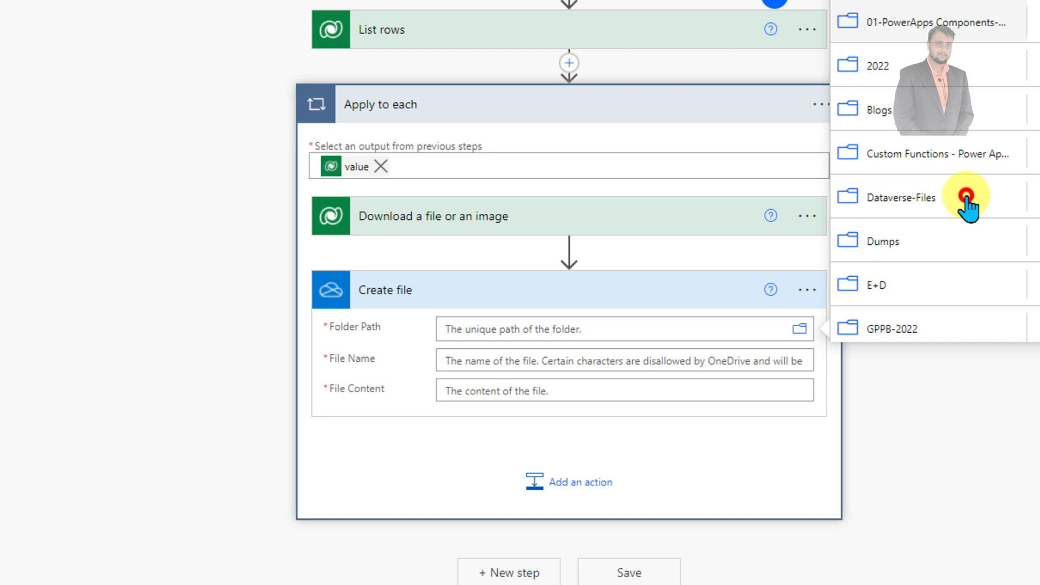
- Enter TEST as the Create file step's File Name
left_click(622, 327)
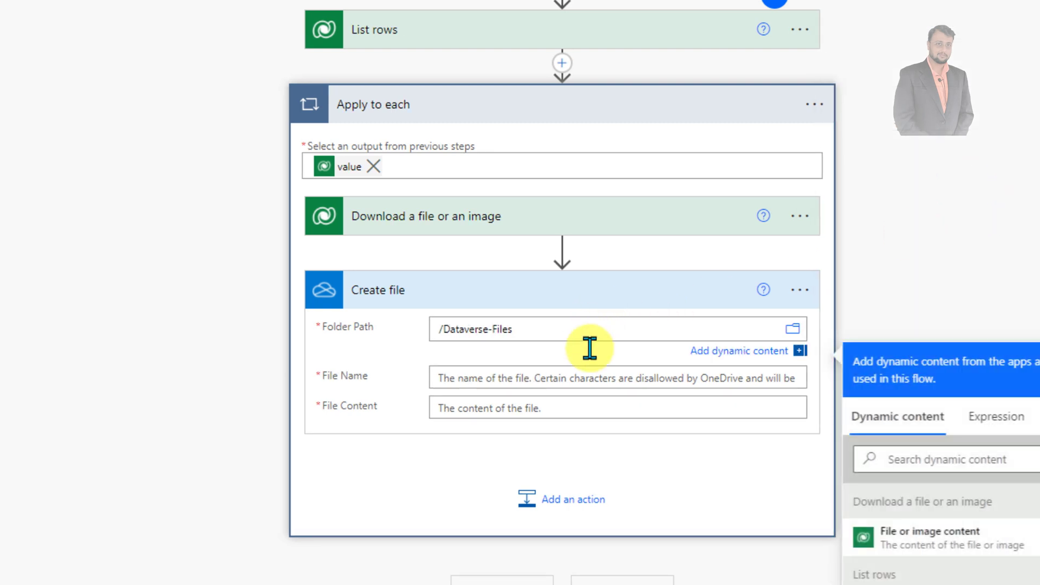
left_click(500, 378)
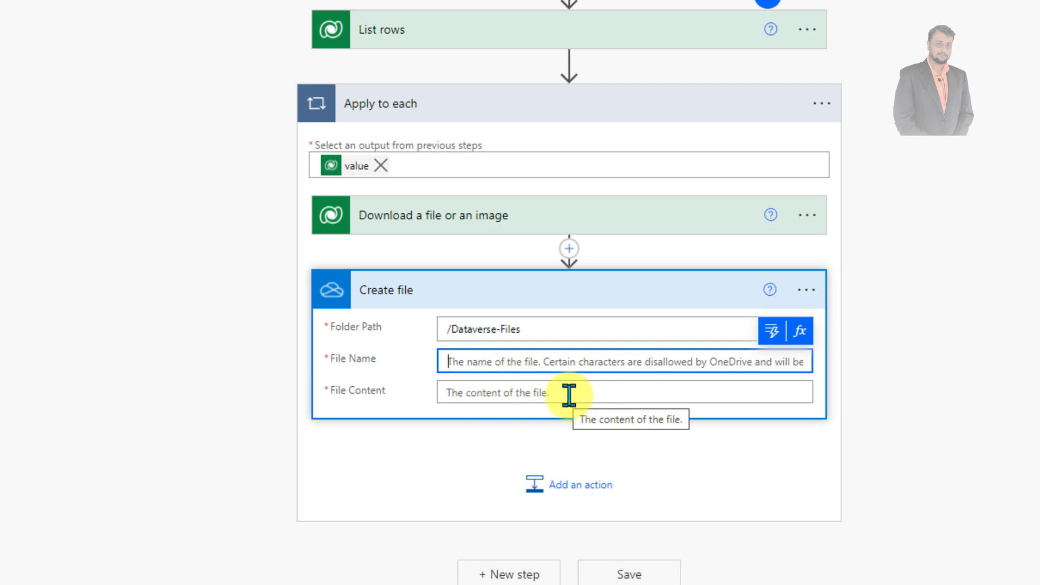
left_click(478, 359)
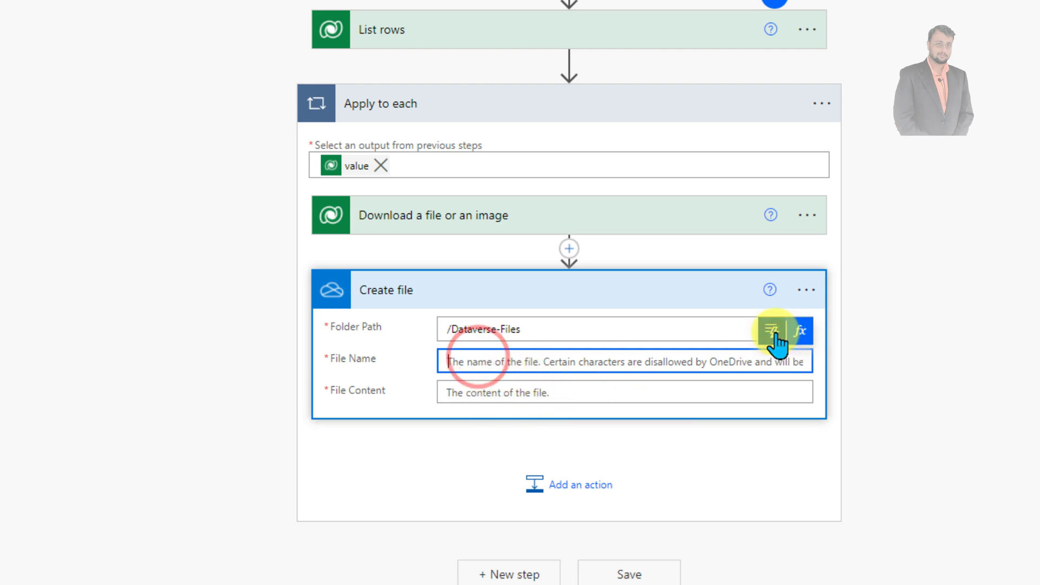
left_click(771, 331)
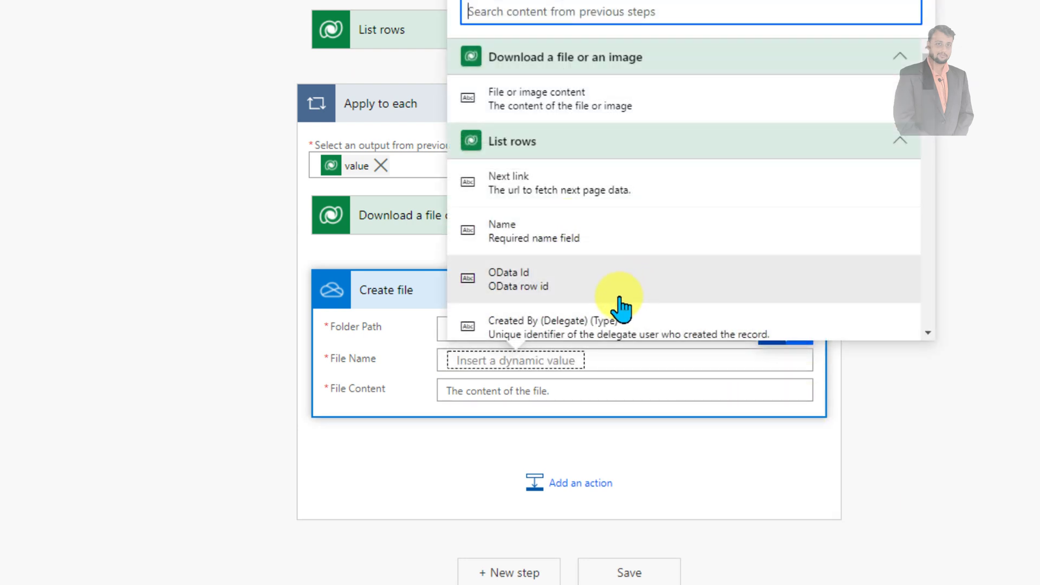
scroll(614, 249, "down", 1)
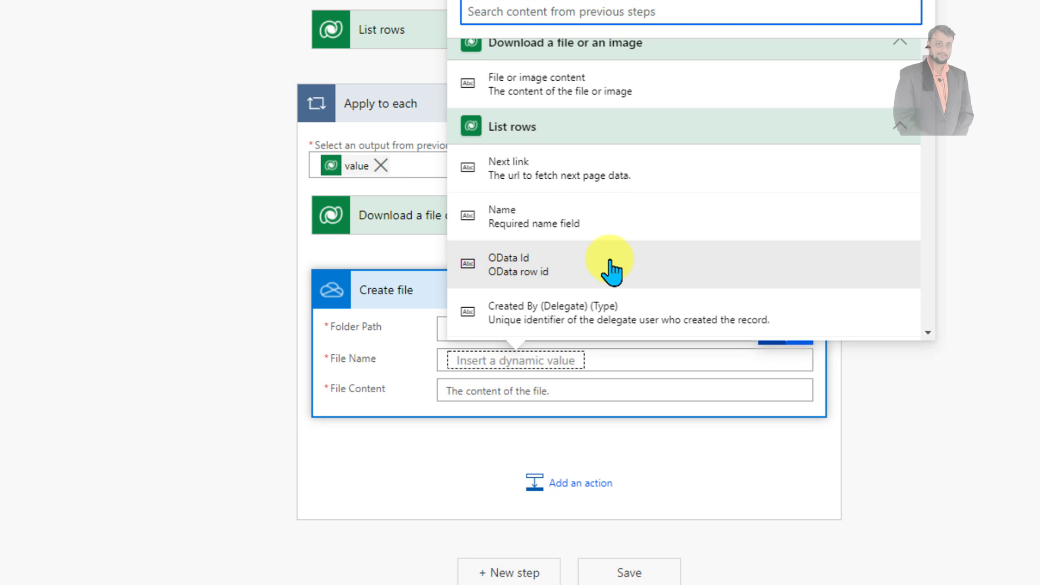
scroll(612, 271, "down", 5)
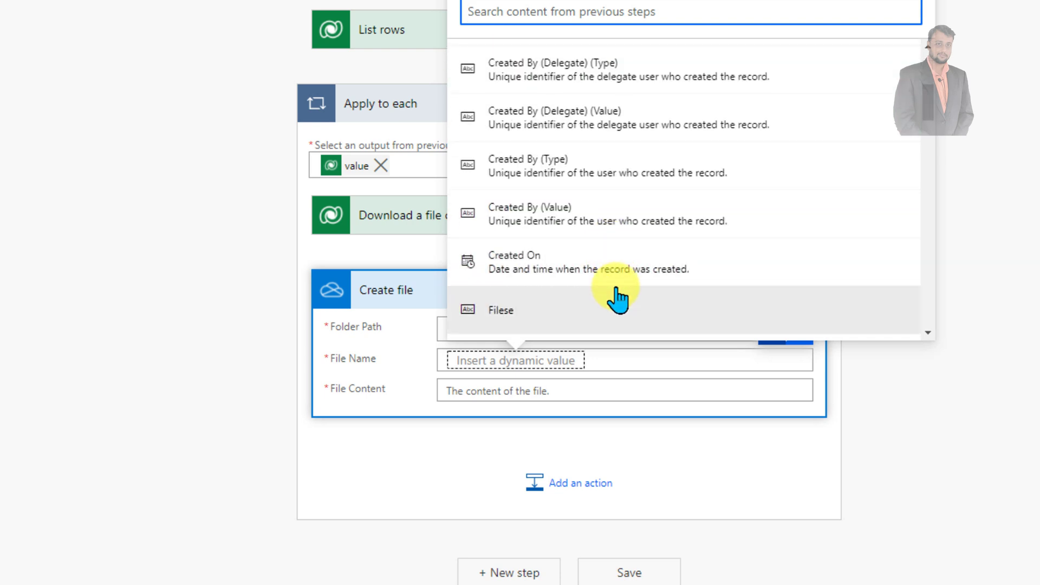
left_click(558, 363)
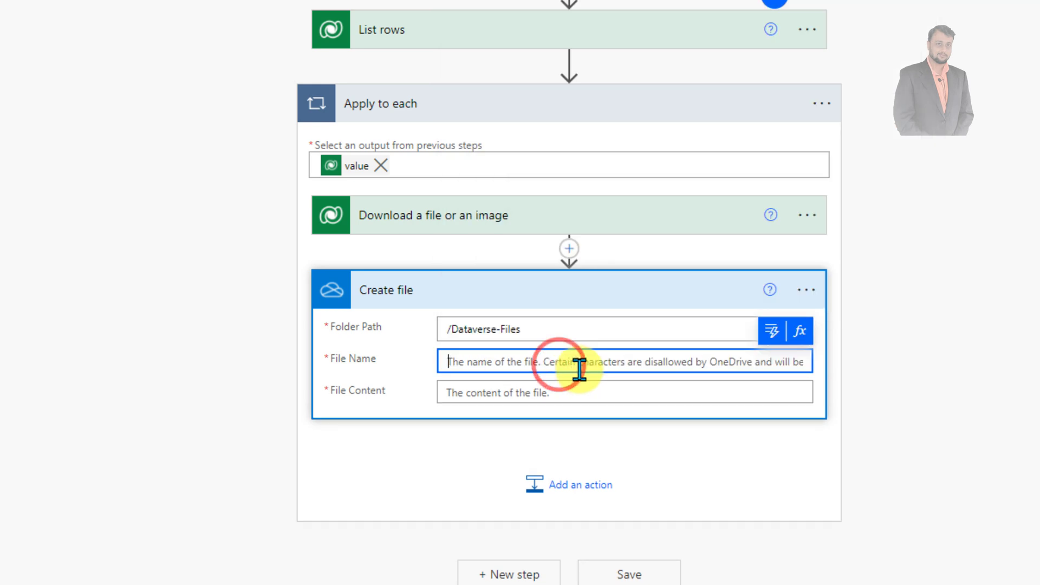
type("TEST")
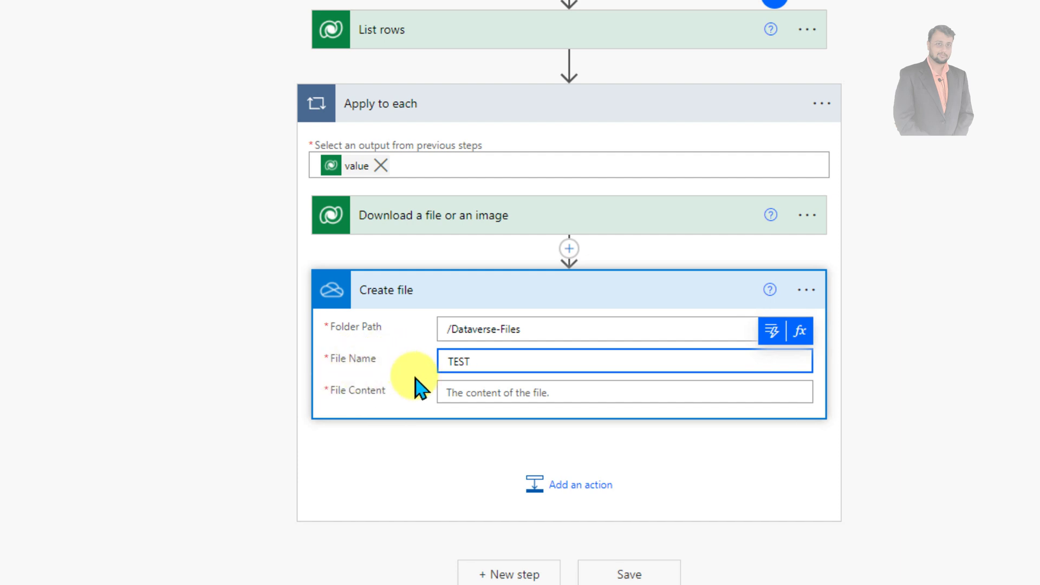
- Fill File Content with the download step's 'File or image content' value
left_click(463, 390)
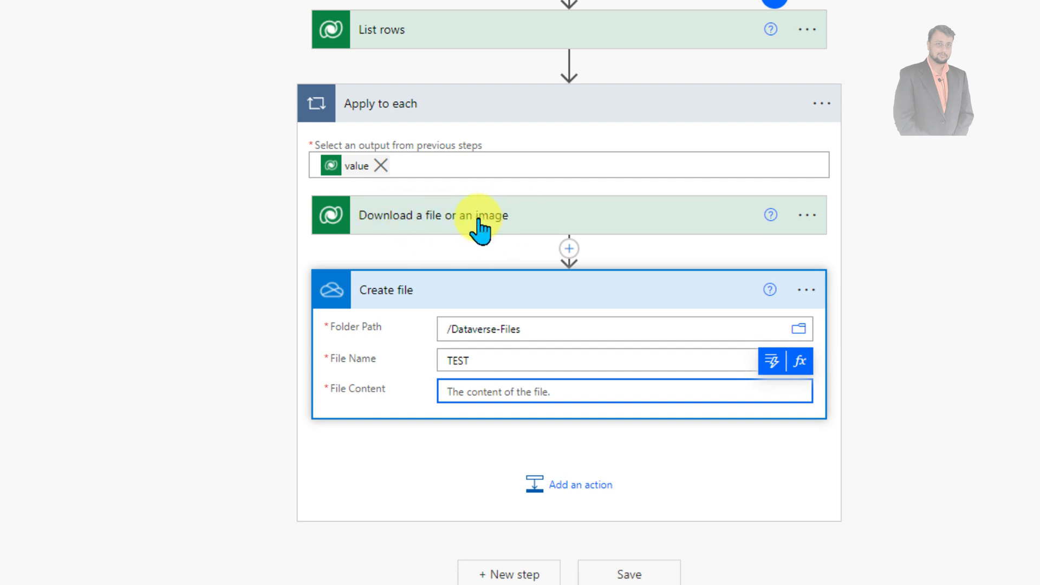
left_click(768, 361)
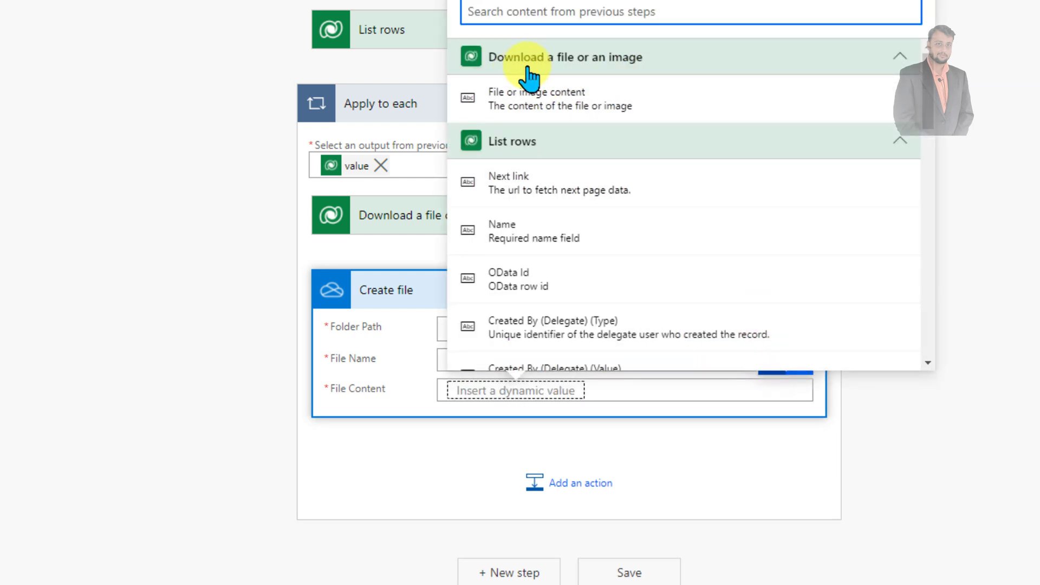
left_click(544, 104)
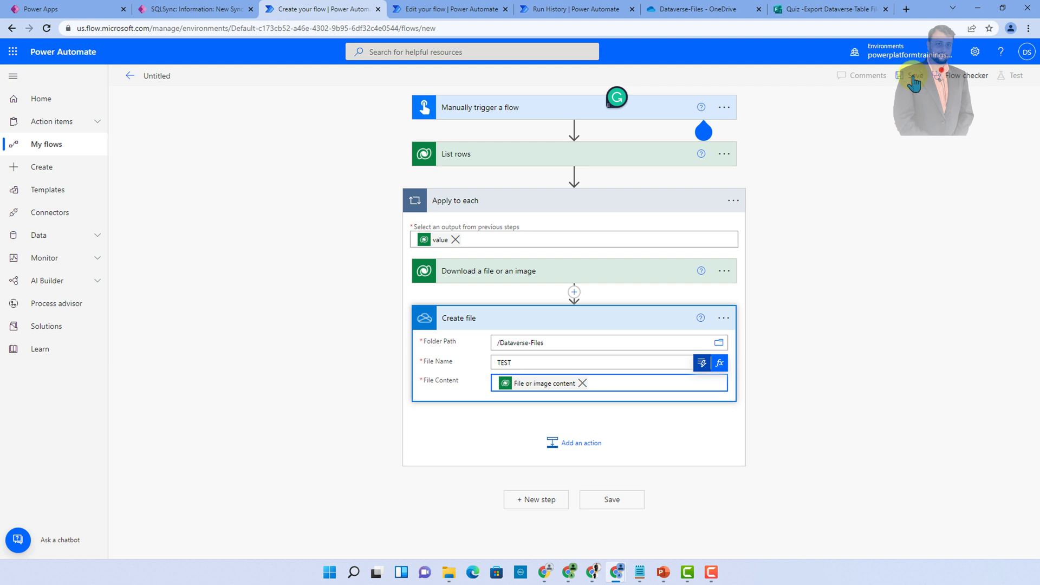
- Save the flow, run the flow checker, and expand List rows to review its SQLSyncs settings
left_click(913, 77)
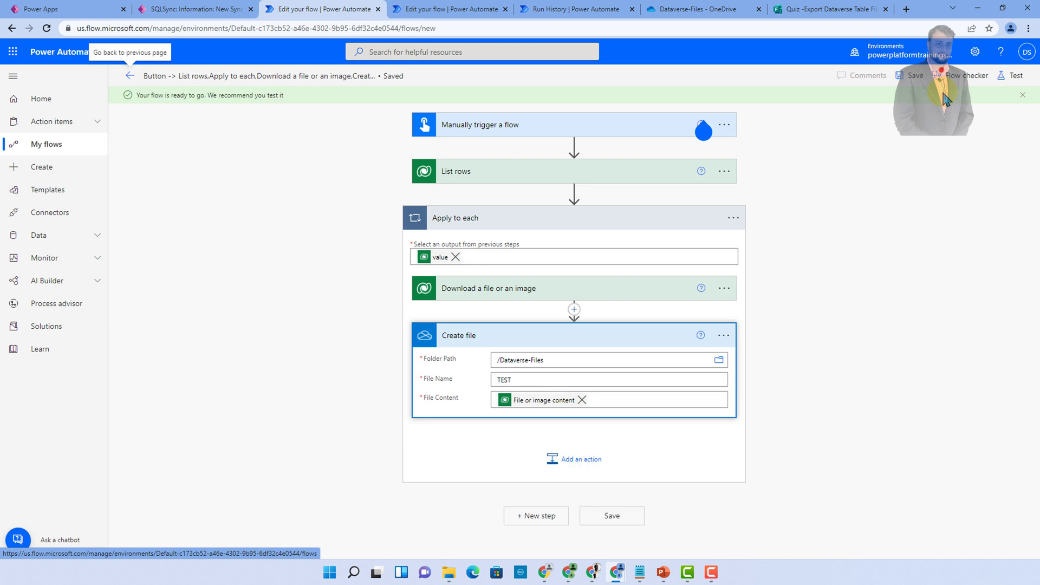
left_click(958, 85)
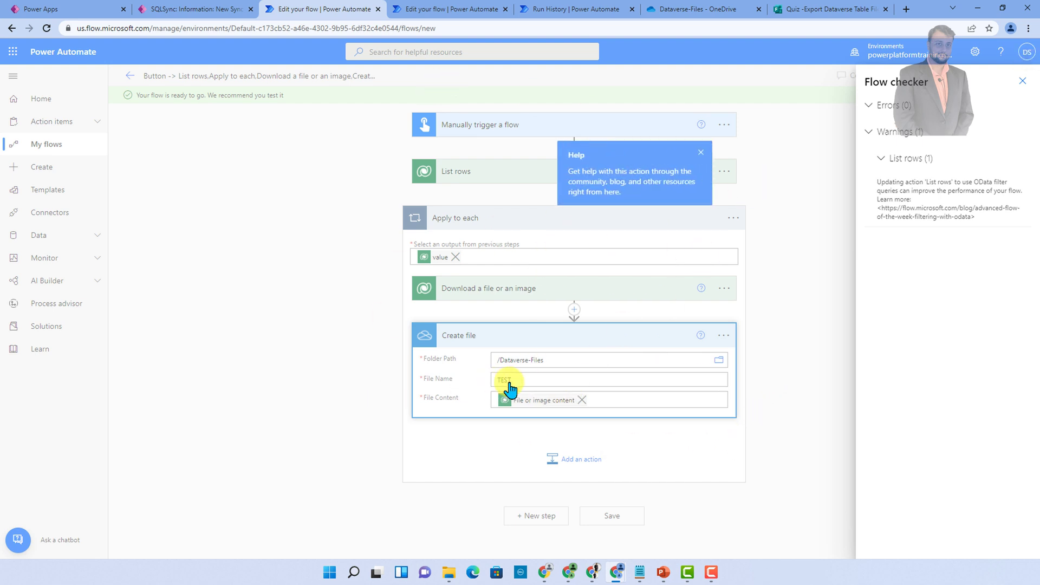
left_click(501, 181)
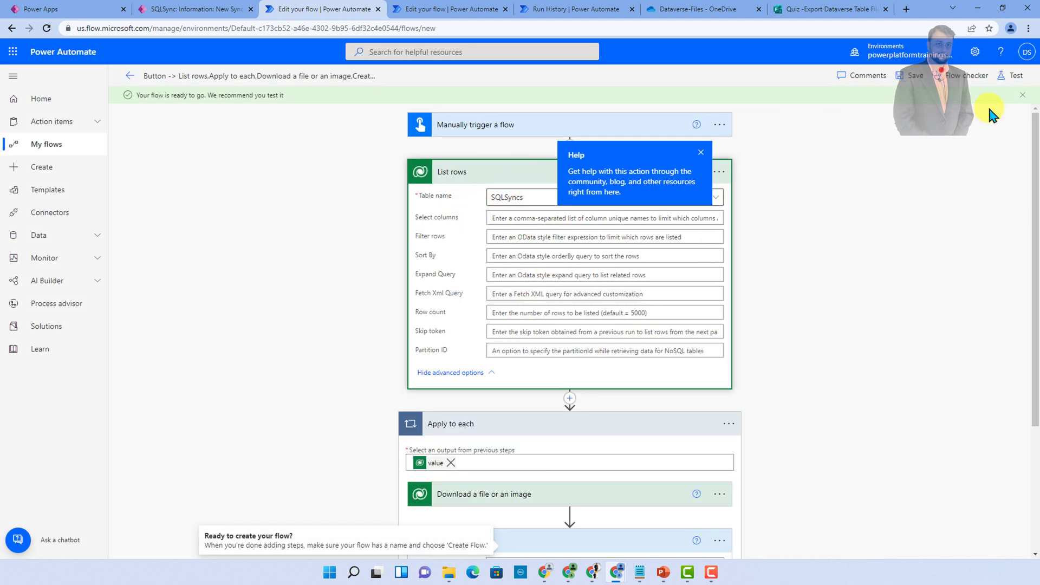
- Test the flow manually, confirming connections and running it, then dismiss the help tip
left_click(1005, 82)
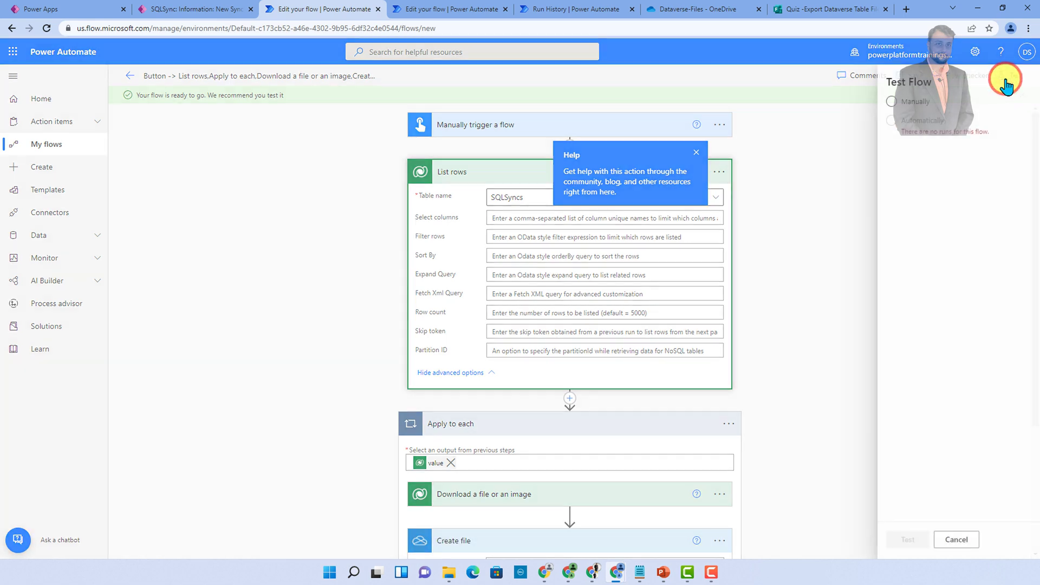
left_click(870, 102)
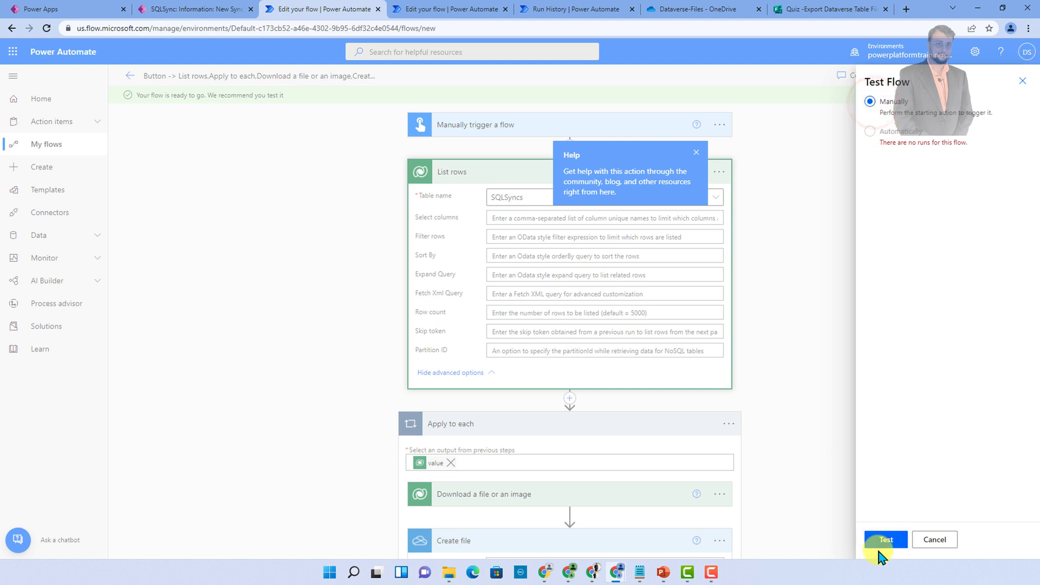
left_click(886, 540)
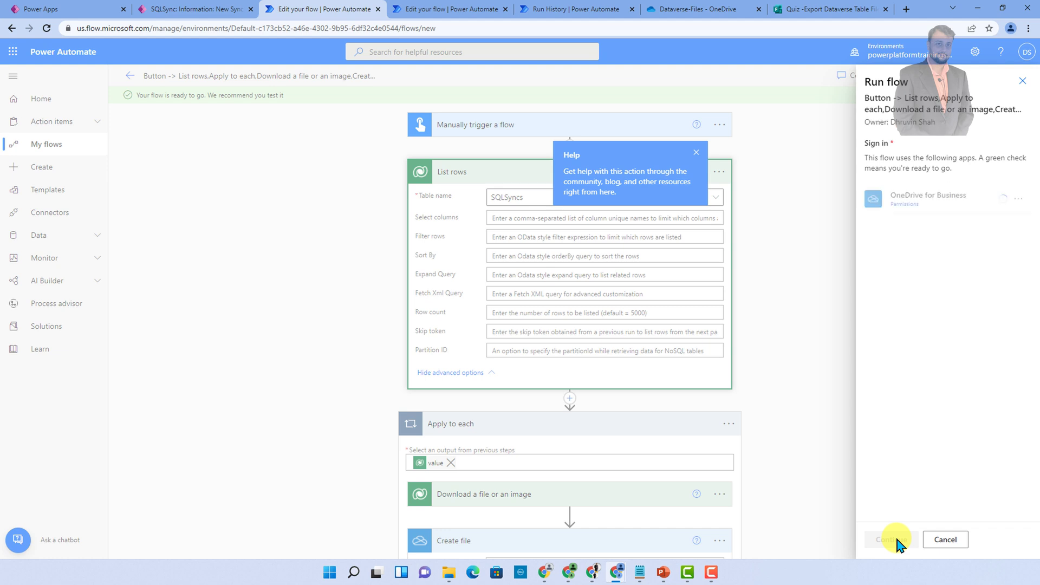
left_click(894, 540)
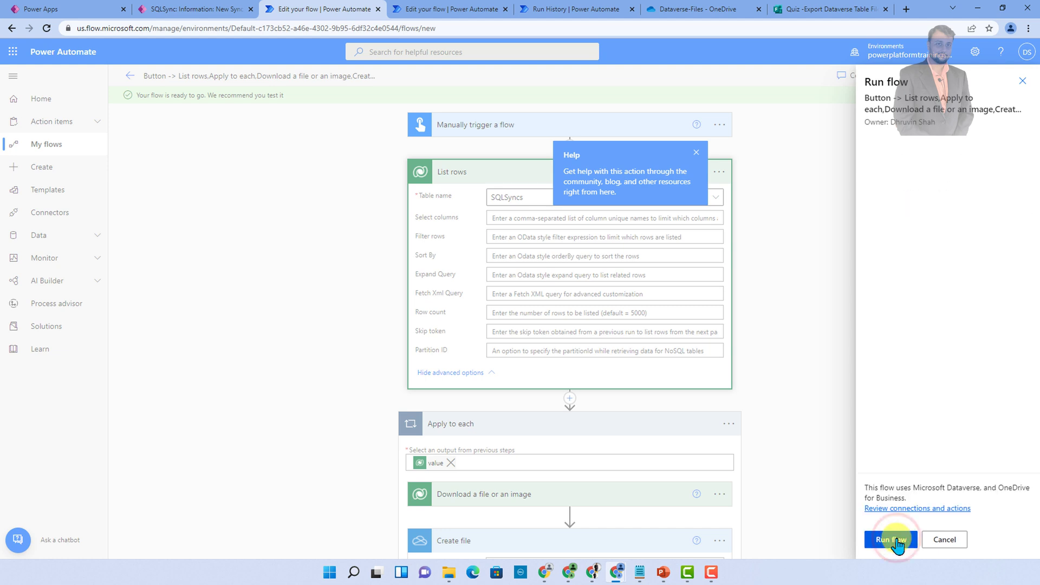
left_click(895, 540)
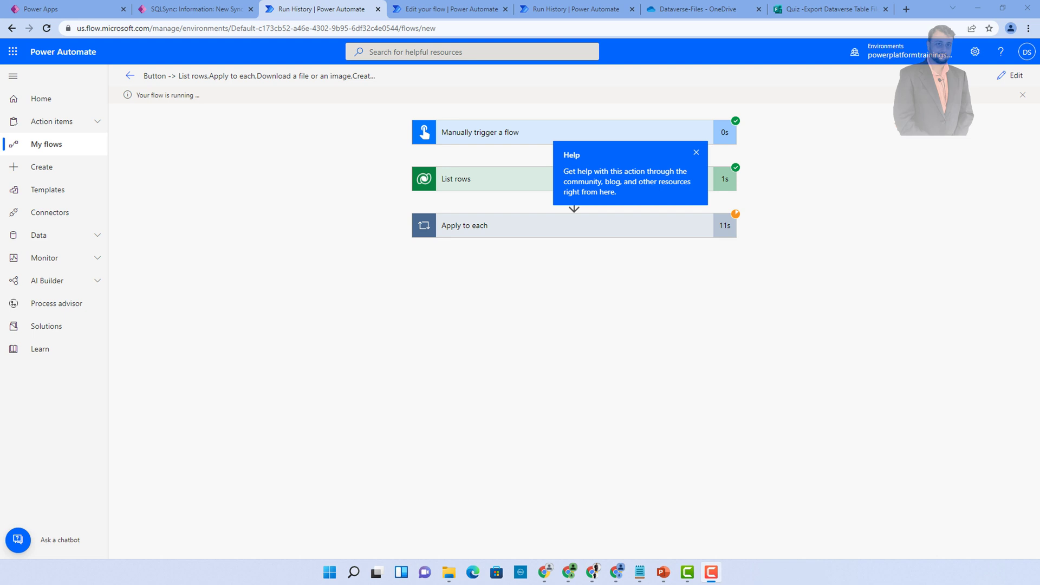
left_click(695, 151)
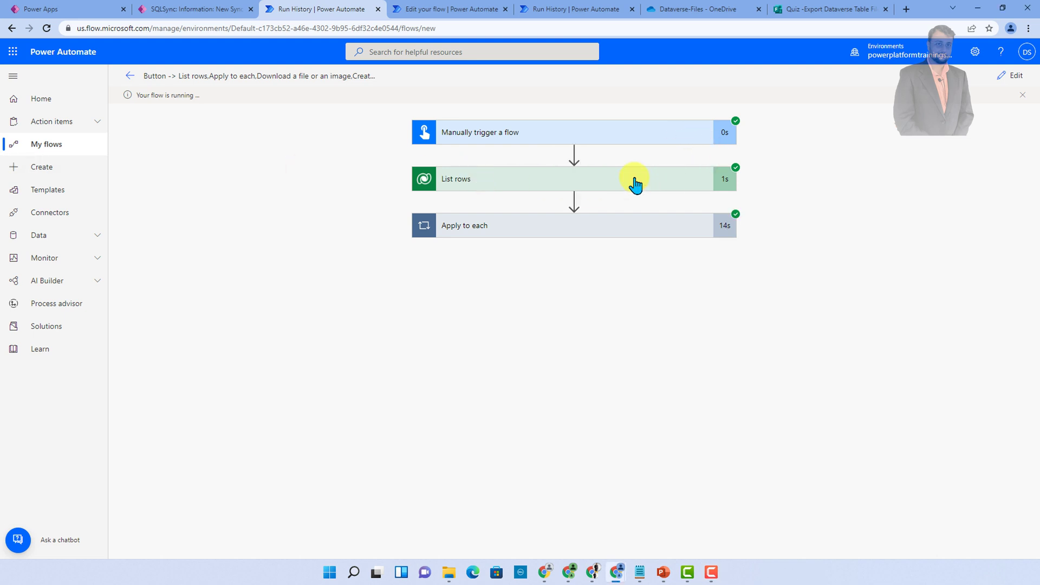
- Open the List rows step's raw outputs from the run details
left_click(548, 176)
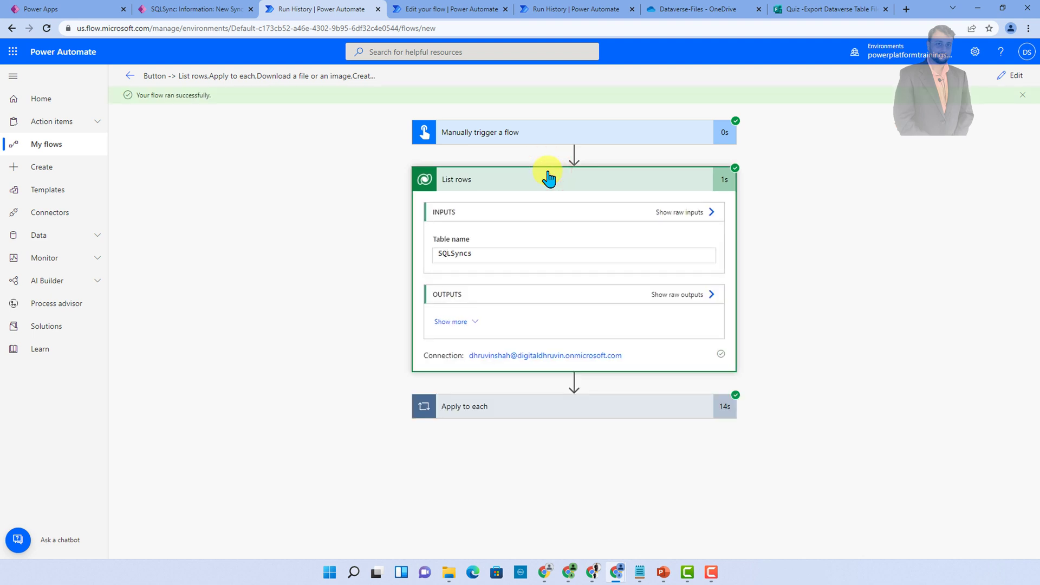
left_click(470, 321)
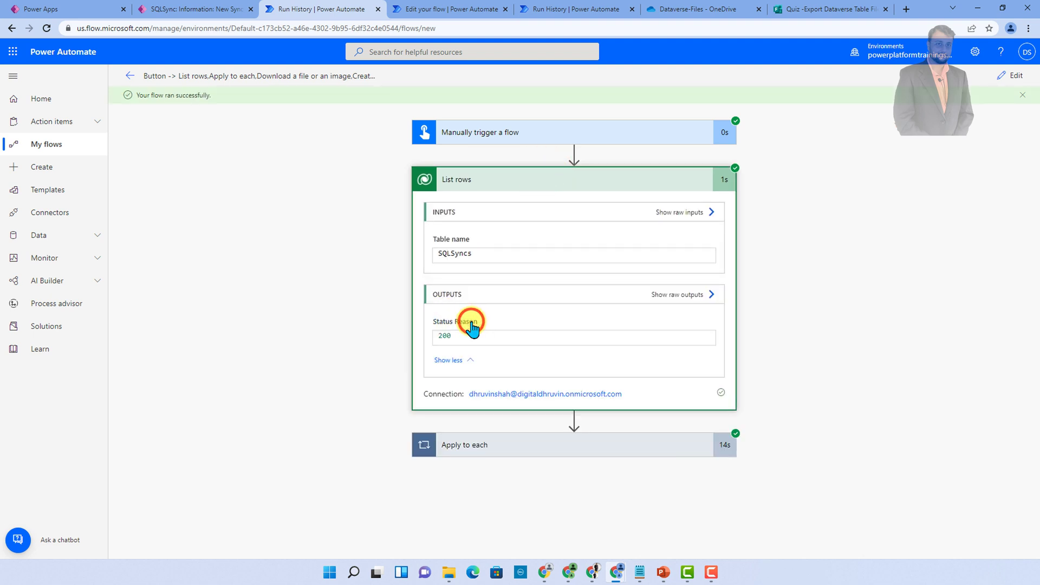
left_click(697, 296)
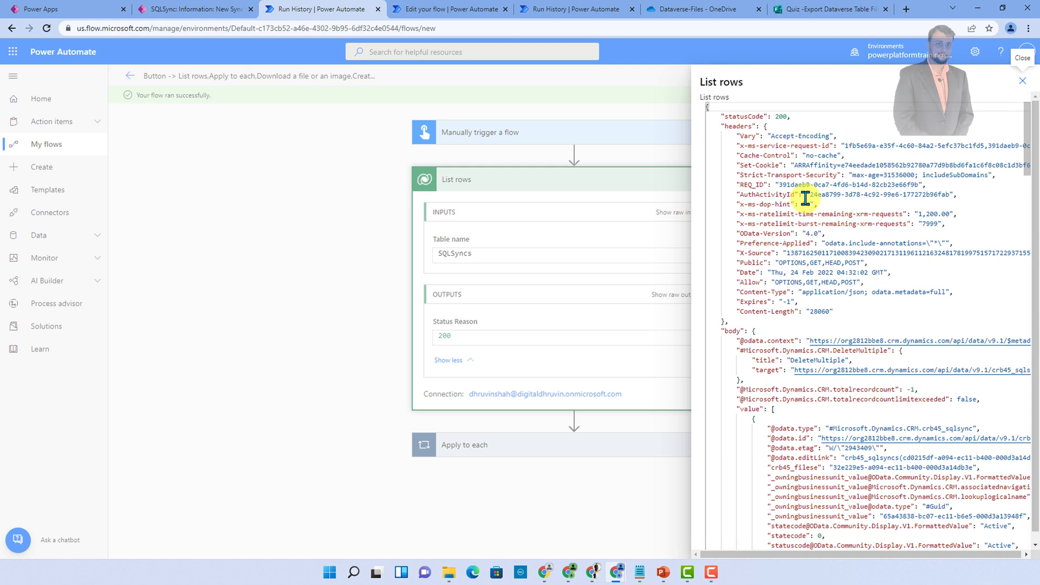
- Scroll the raw JSON output and select the crb45_filese_name key
scroll(817, 231, "down", 3)
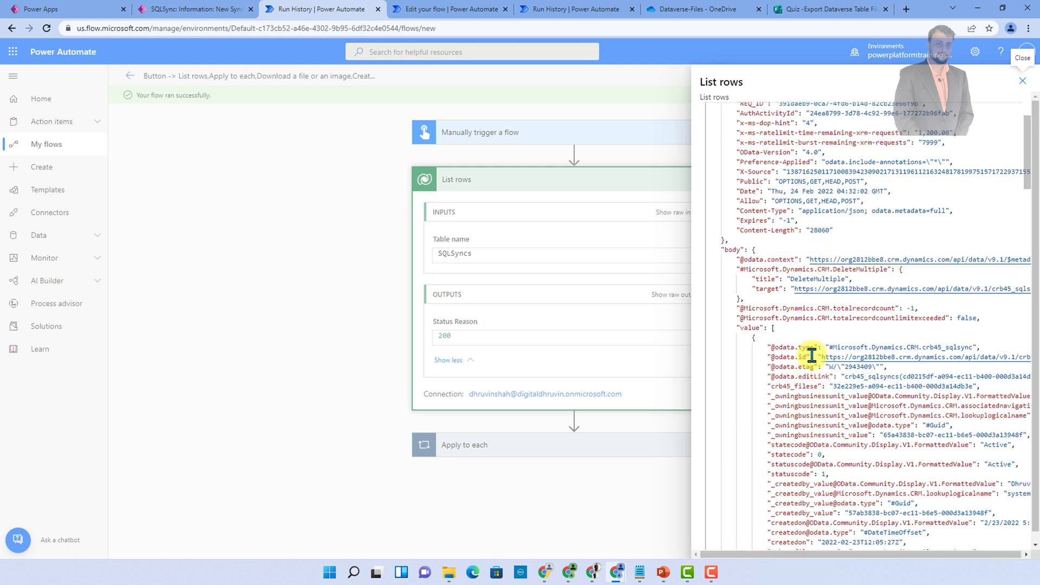
scroll(812, 355, "down", 3)
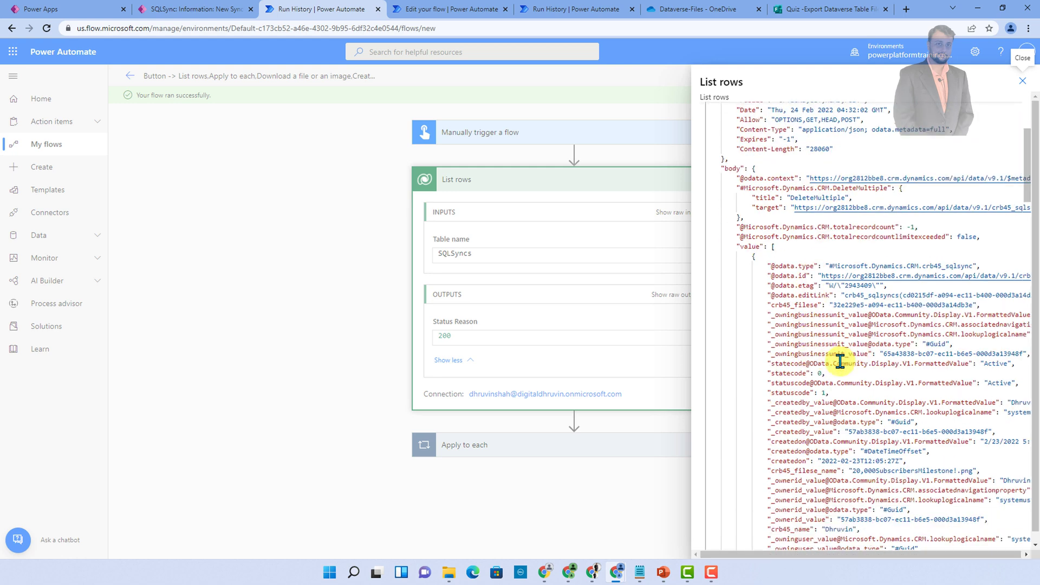
scroll(848, 345, "down", 2)
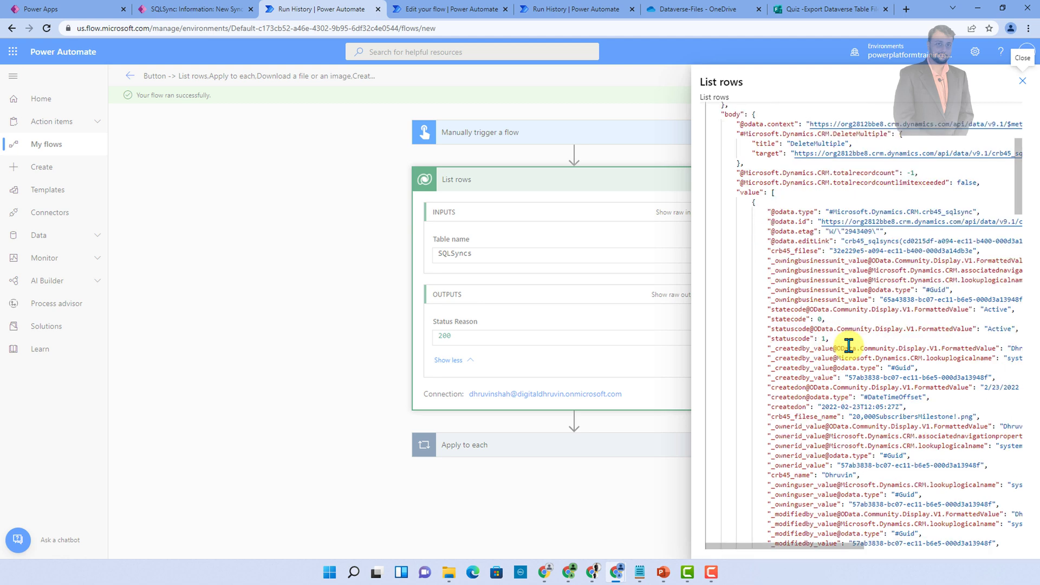
scroll(849, 345, "down", 1)
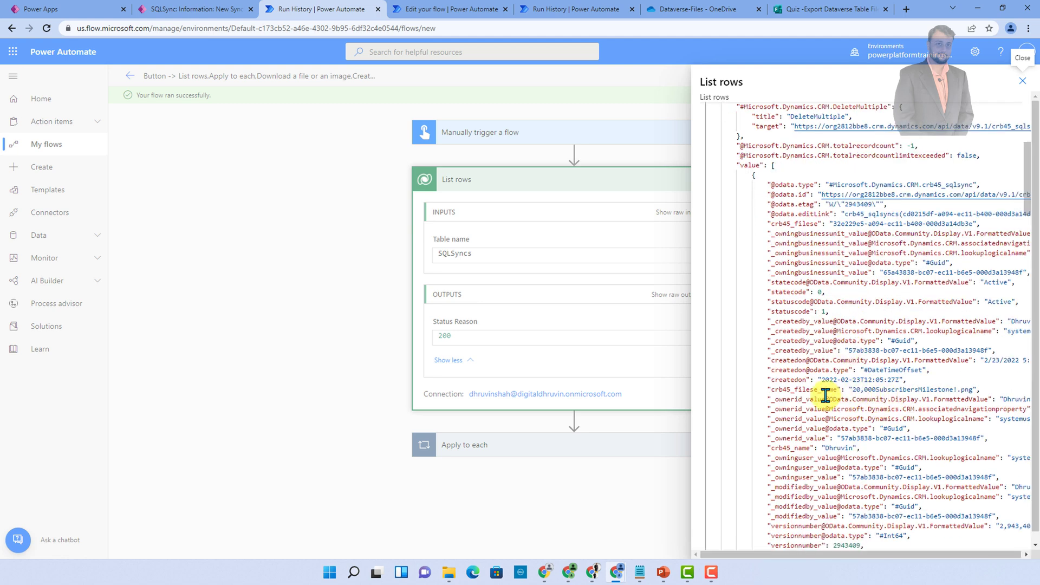
left_click_drag(771, 389, 818, 389)
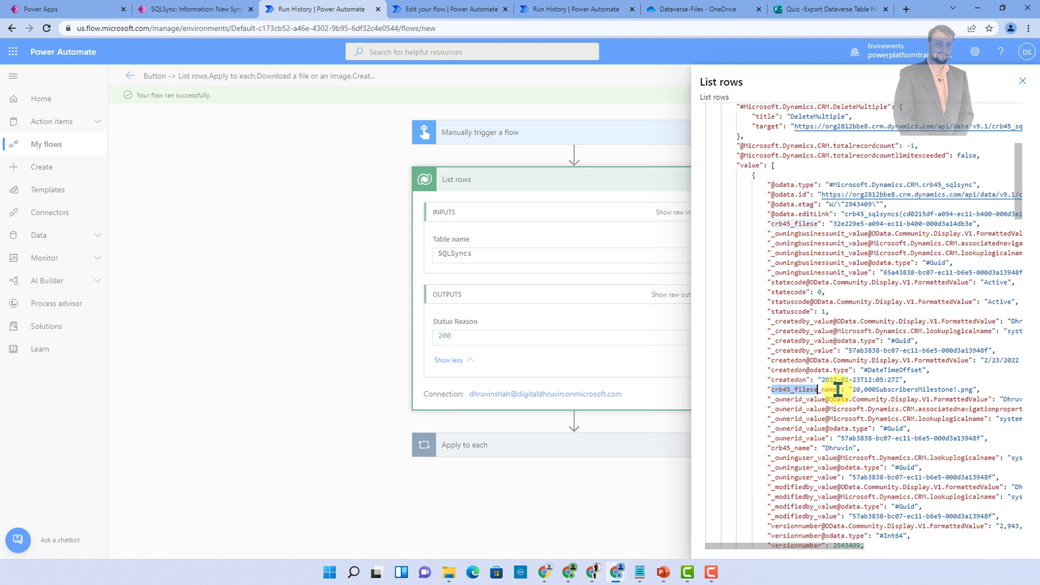
left_click_drag(838, 390, 837, 389)
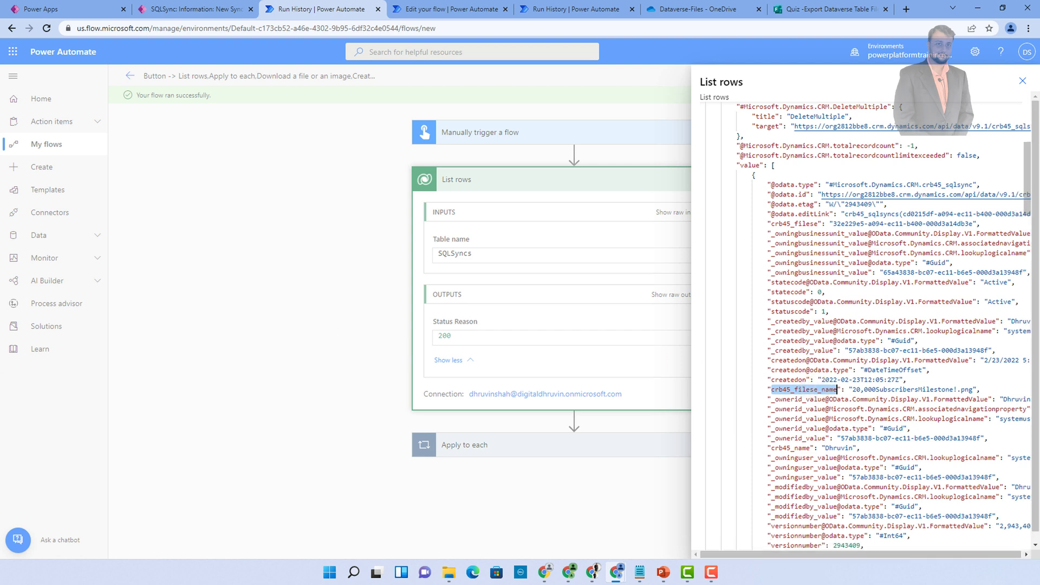
- Select the noted crb45_filese_name column name in Notepad and move the notes aside
left_click(640, 572)
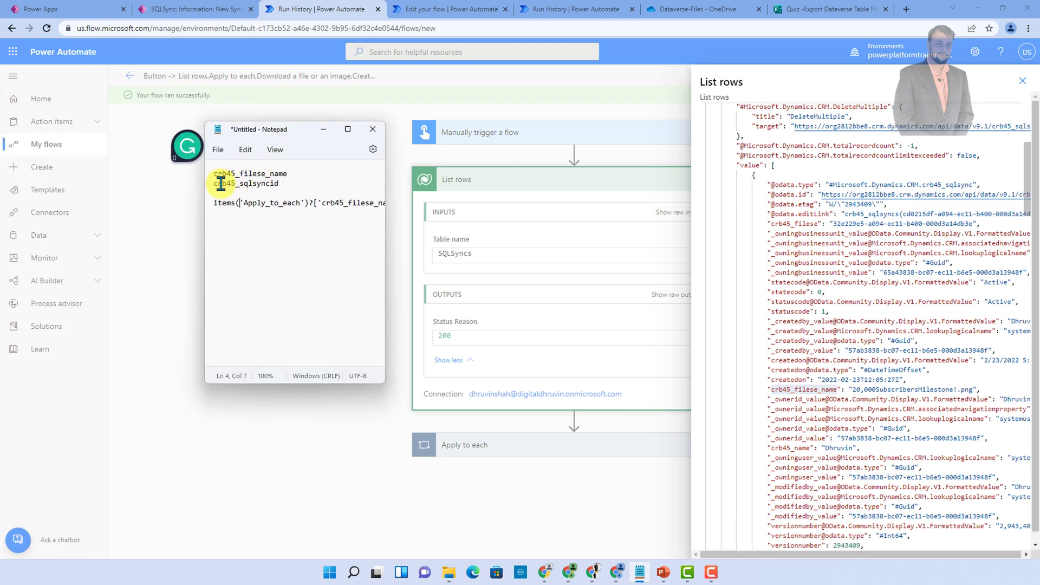
triple_click(212, 173)
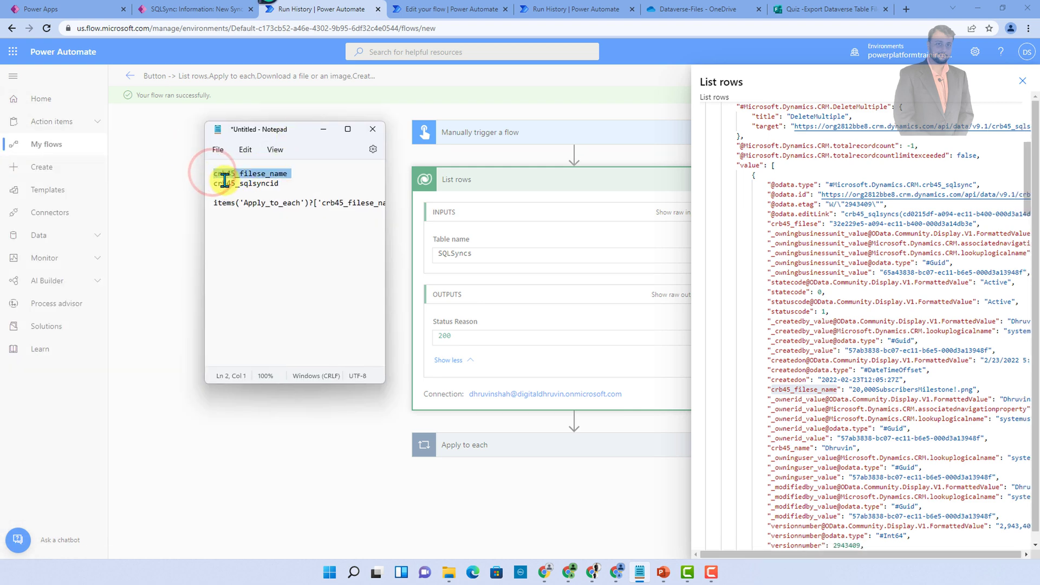
left_click_drag(262, 133, 0, 138)
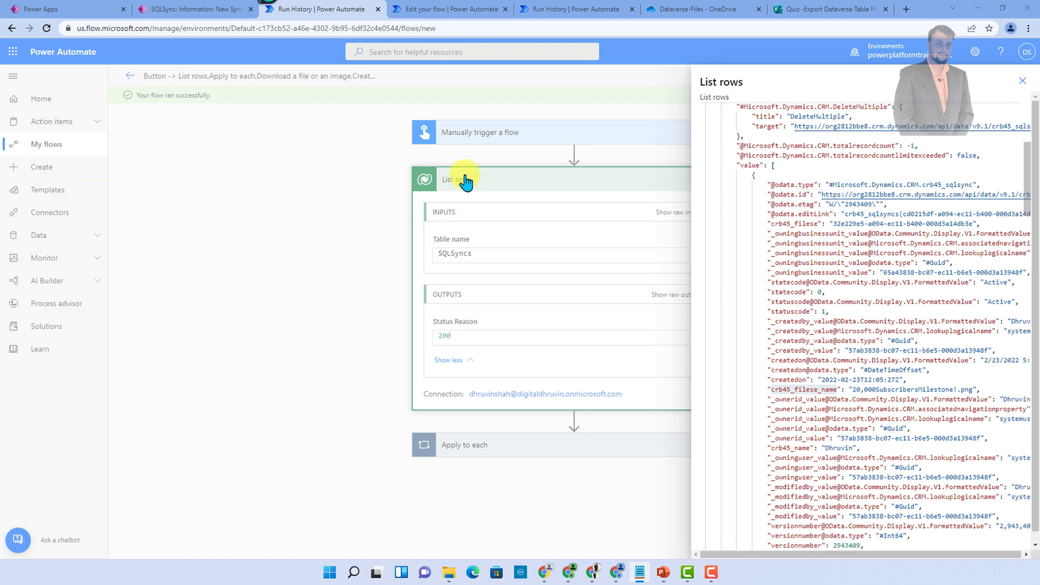
- Locate and select the crb45_sqlsyncid key in the raw List rows output, then restore the notes
left_click(868, 302)
scroll(885, 382, "down", 3)
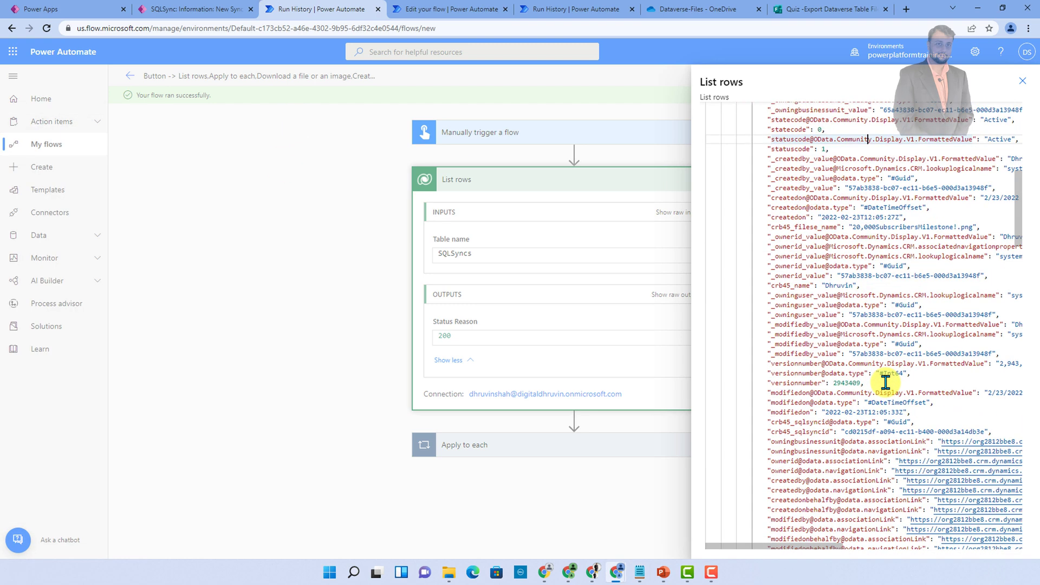
scroll(887, 384, "down", 1)
scroll(882, 375, "down", 3)
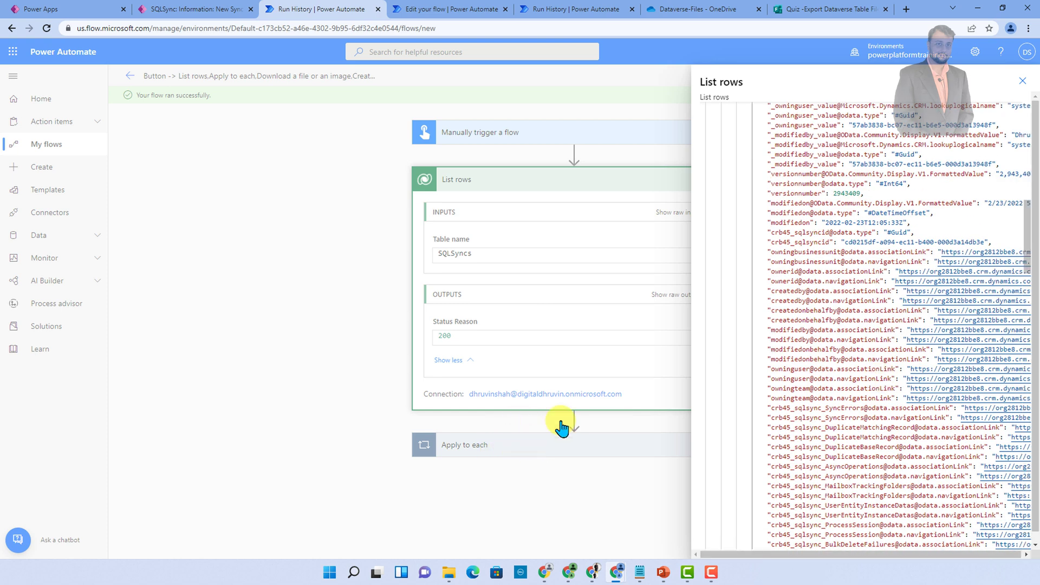
left_click(849, 261)
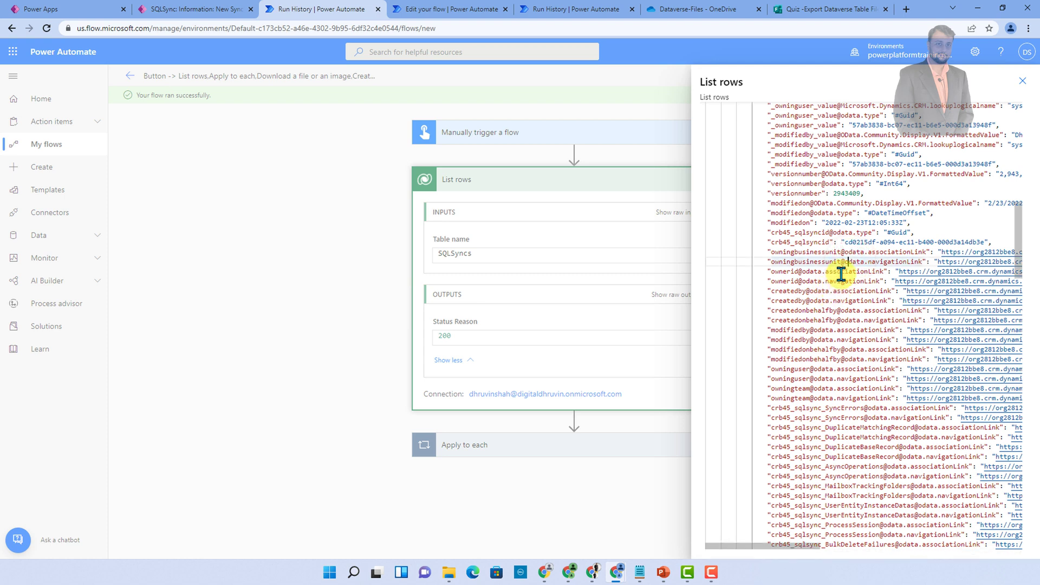
scroll(845, 263, "up", 2)
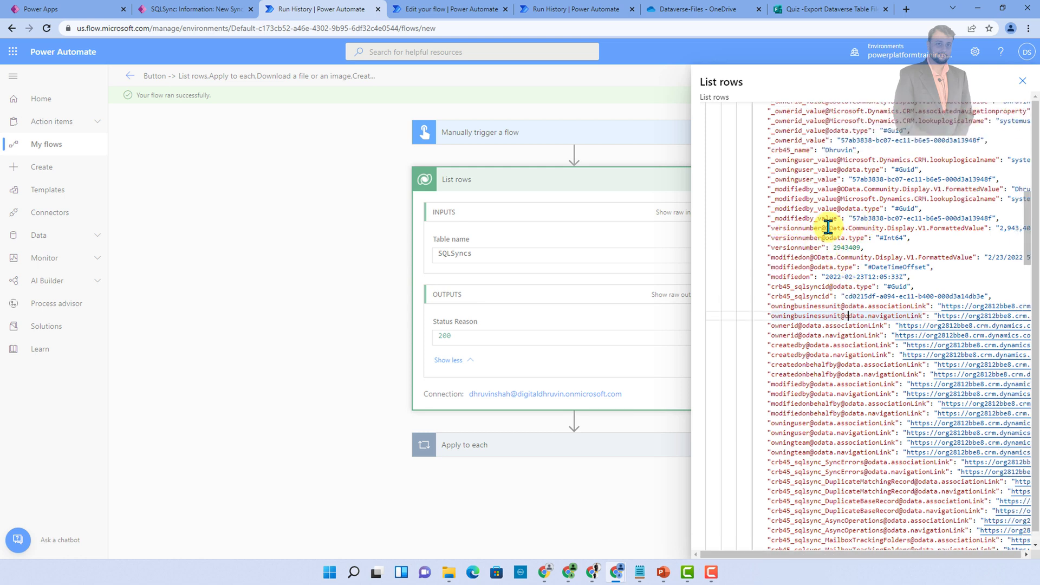
scroll(828, 226, "up", 3)
scroll(903, 342, "down", 1)
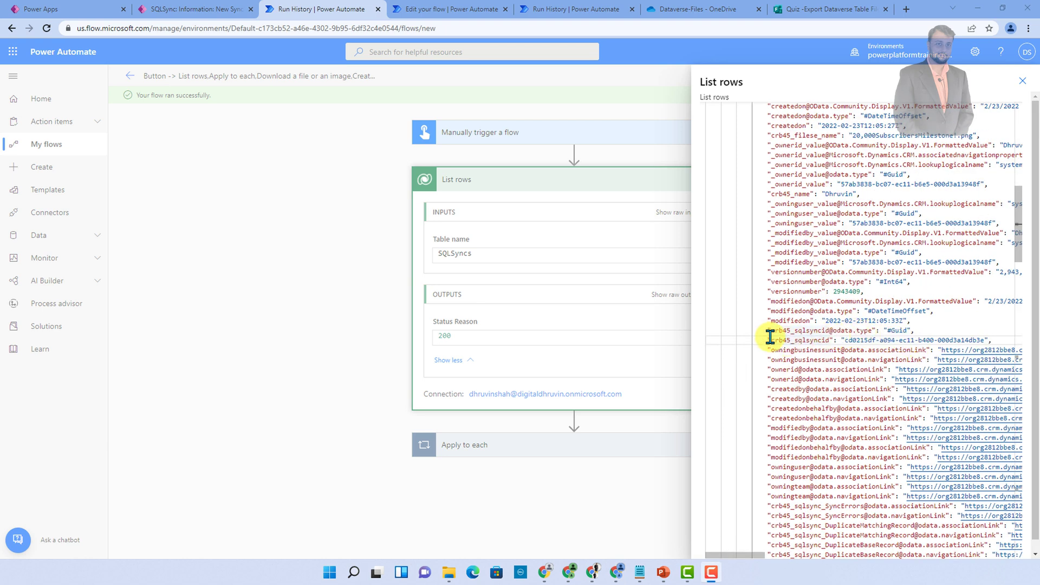
left_click_drag(769, 339, 832, 341)
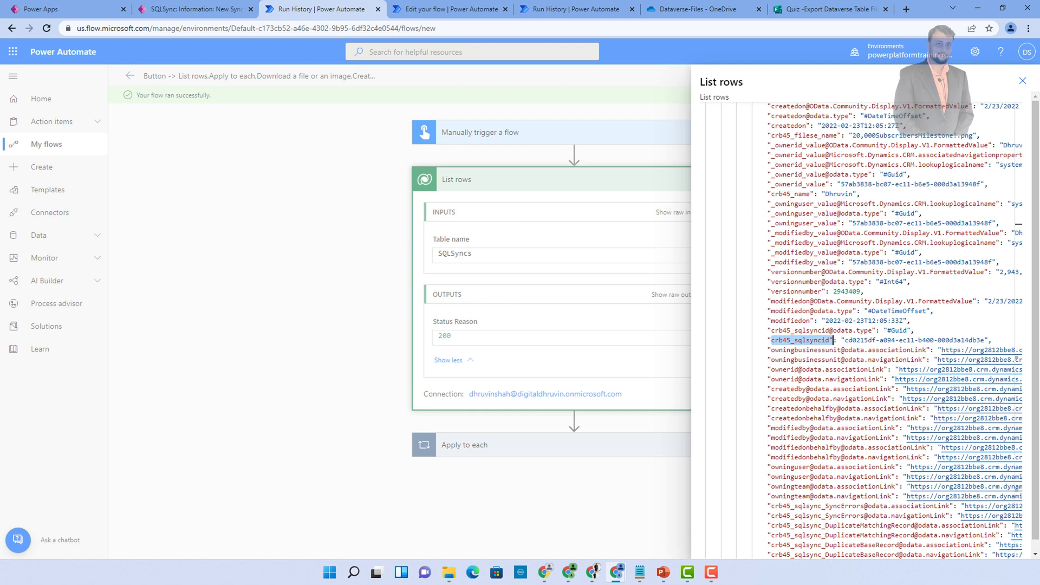
key("alt+Tab")
left_click_drag(0, 151, 0, 218)
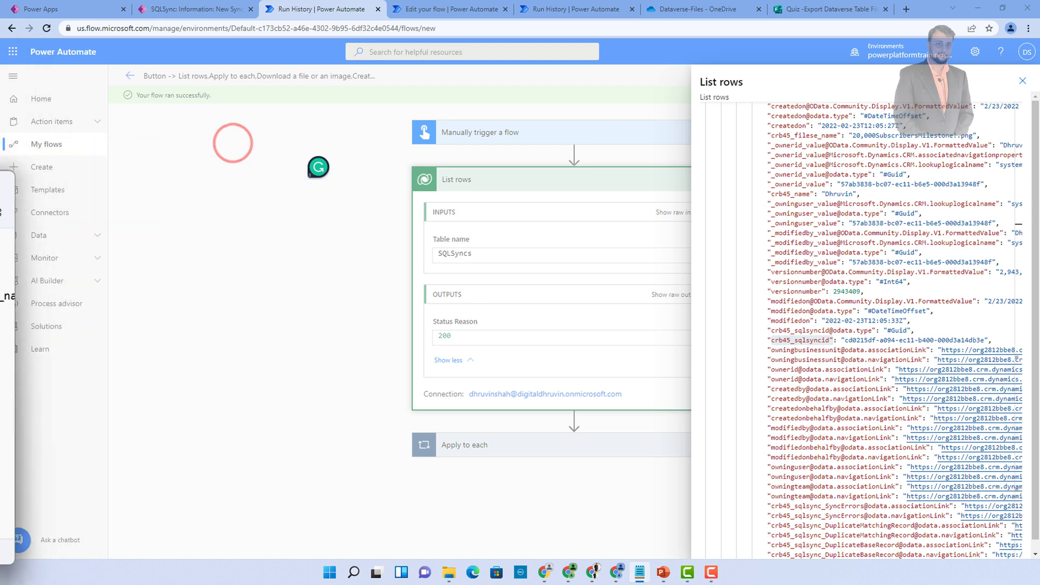
- Set the List rows Select columns to 'crb45_filese_name, crb45_sqlsyncid'
left_click(1022, 81)
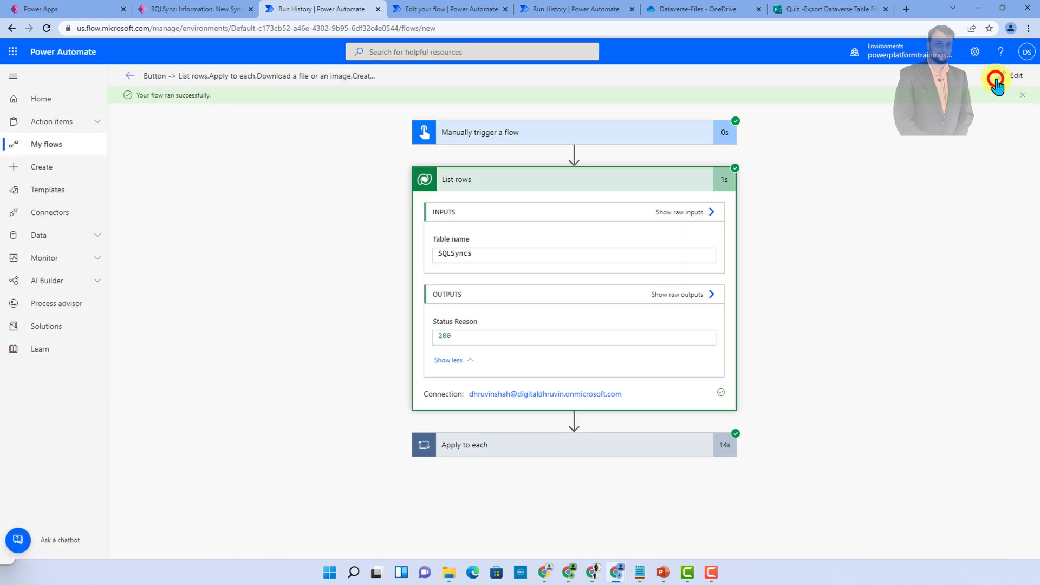
left_click(996, 81)
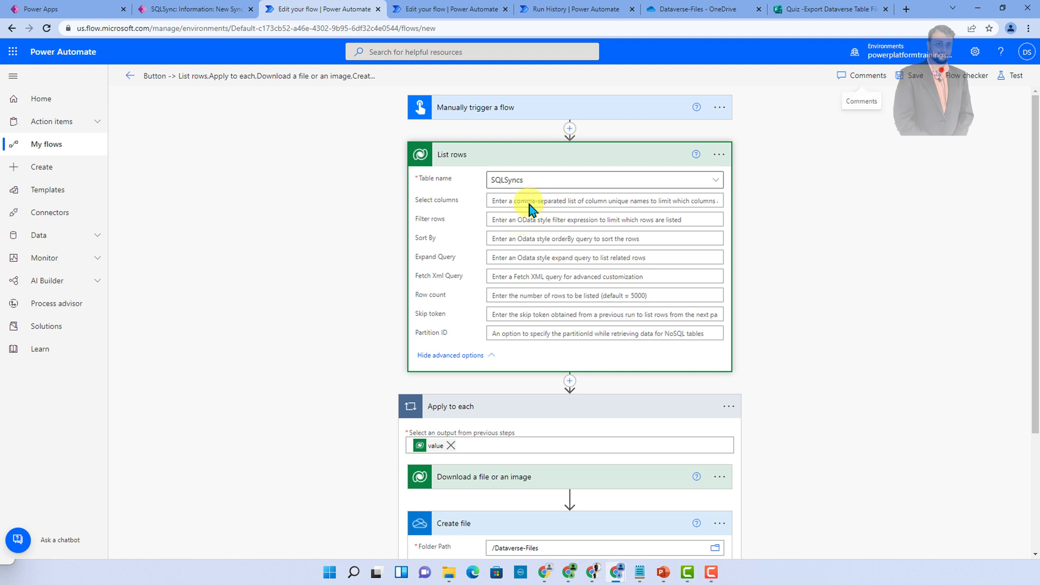
left_click(528, 201)
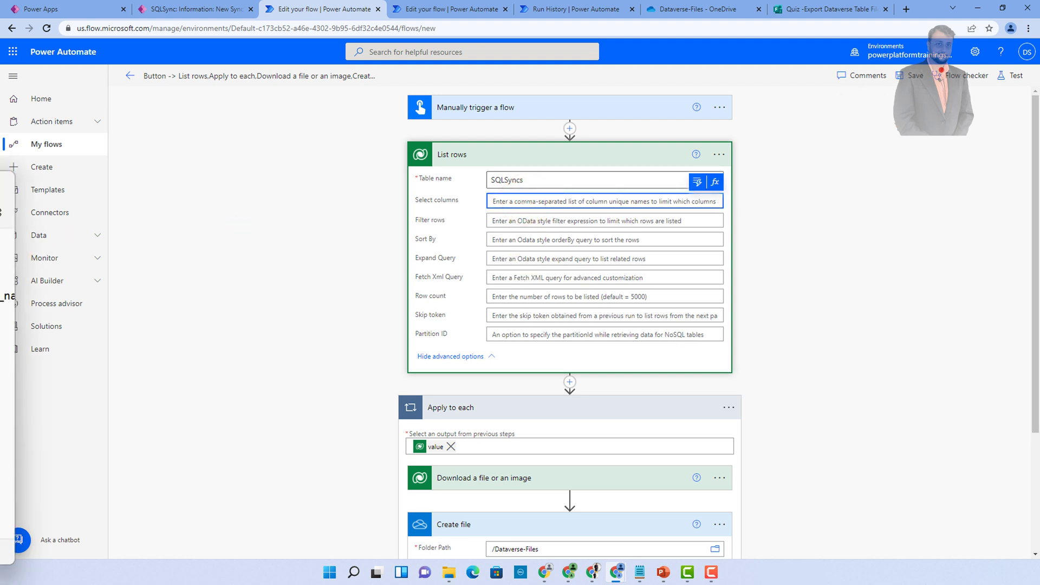
key("alt+Tab")
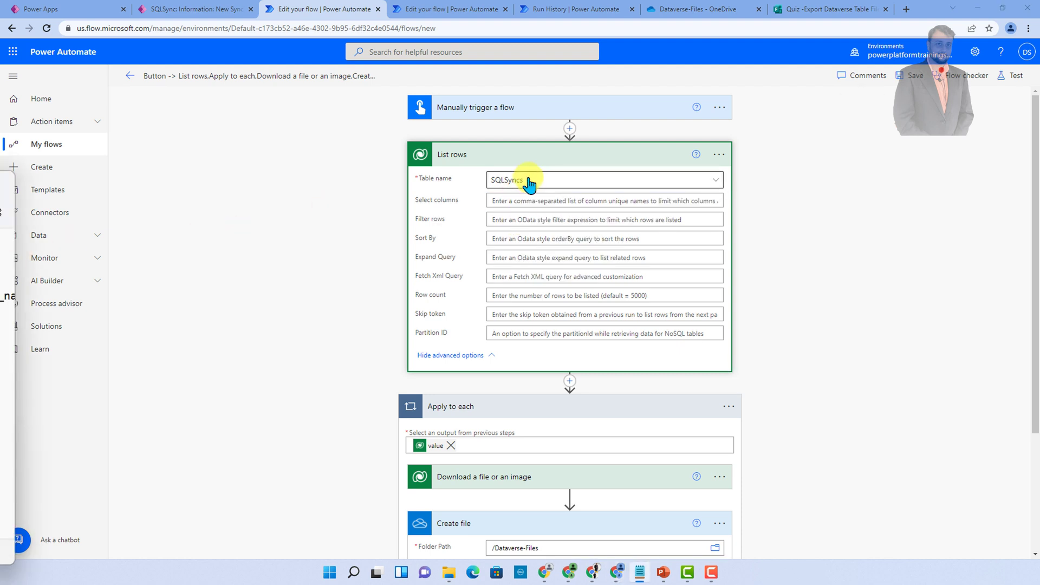
left_click(511, 200)
type("crb45_filese_name crb45_sqlsyncid")
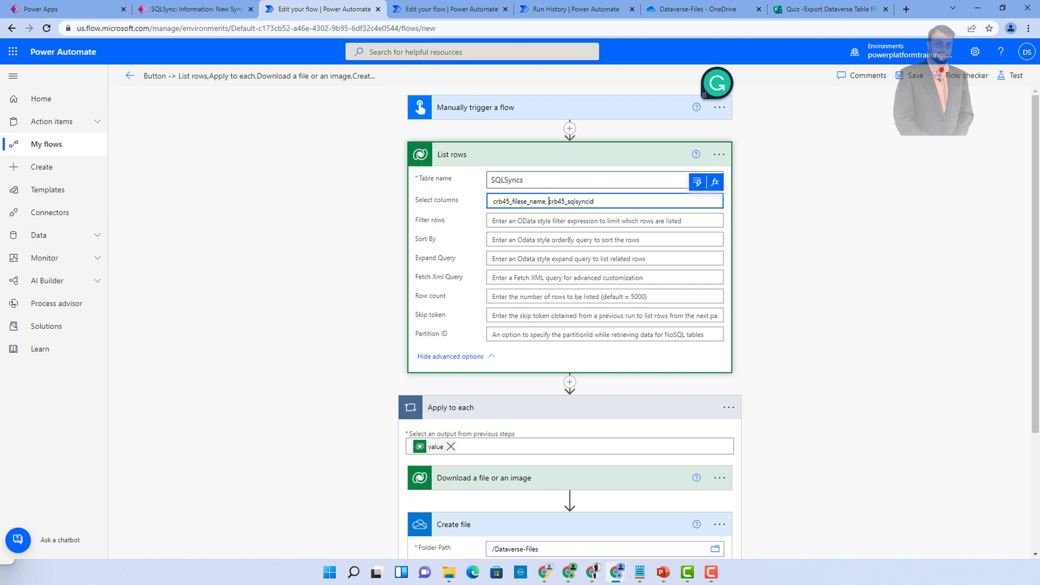
key("alt+Tab")
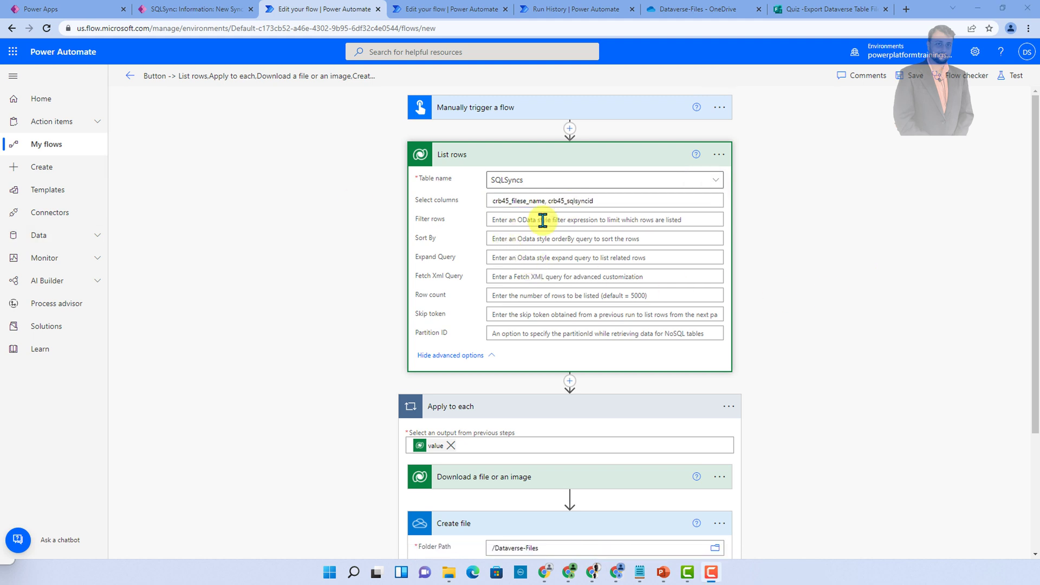
scroll(531, 209, "down", 3)
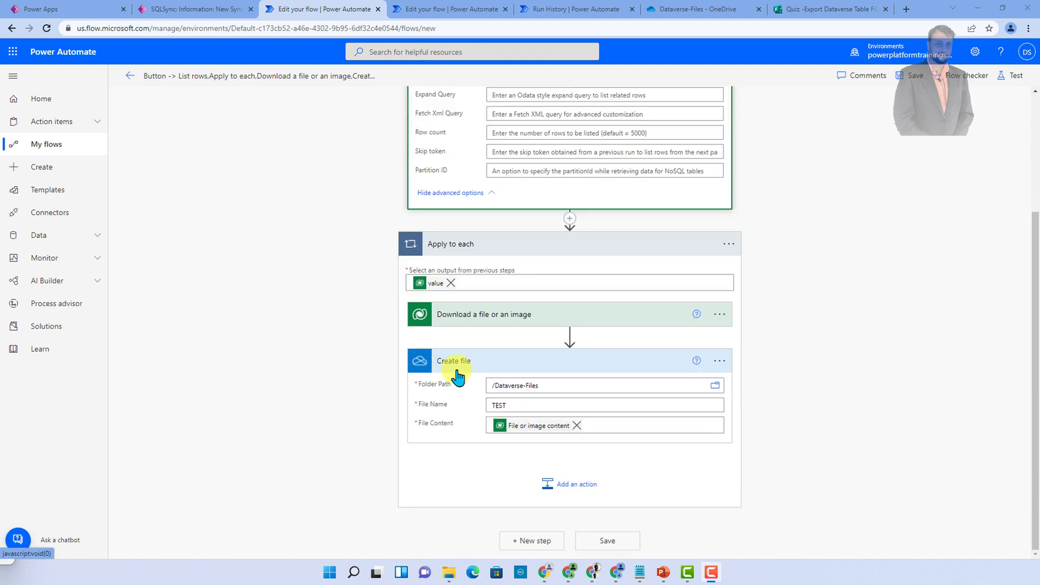
- Clear the TEST value from the Create file File Name field
left_click(515, 412)
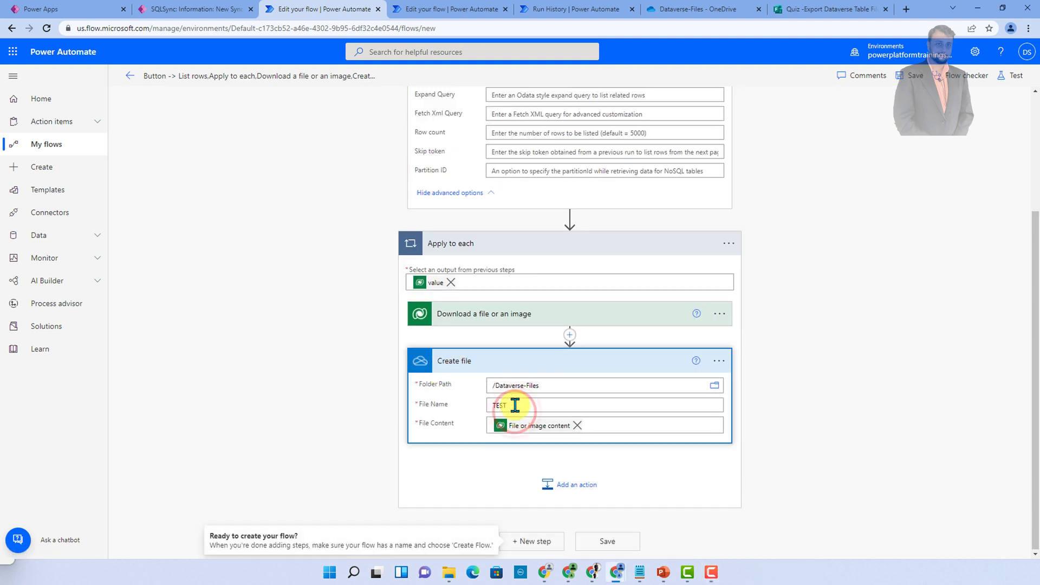
left_click(515, 405)
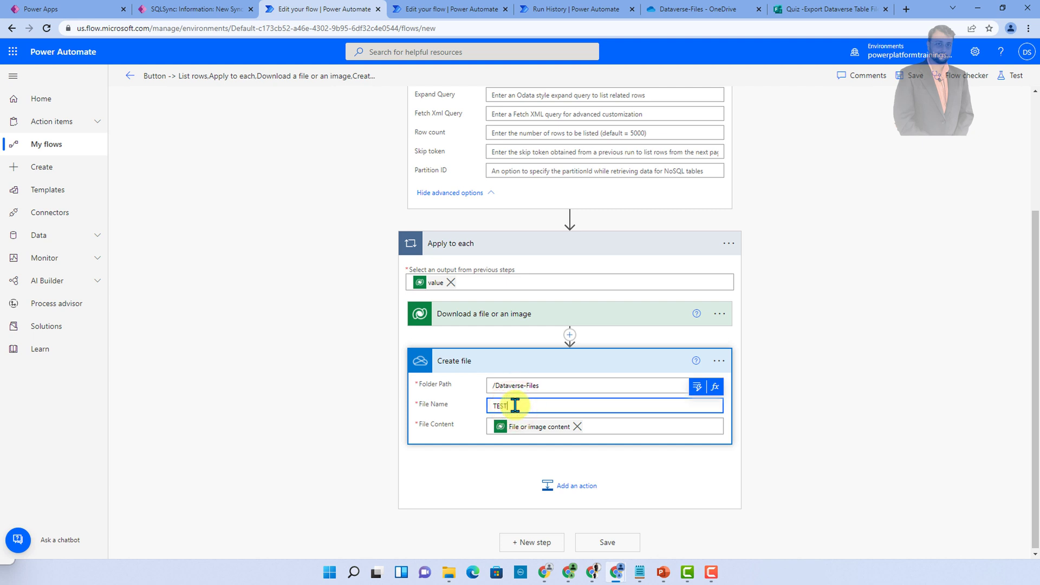
key("BackSpace")
key("BackSpace")
key("BackSpace")
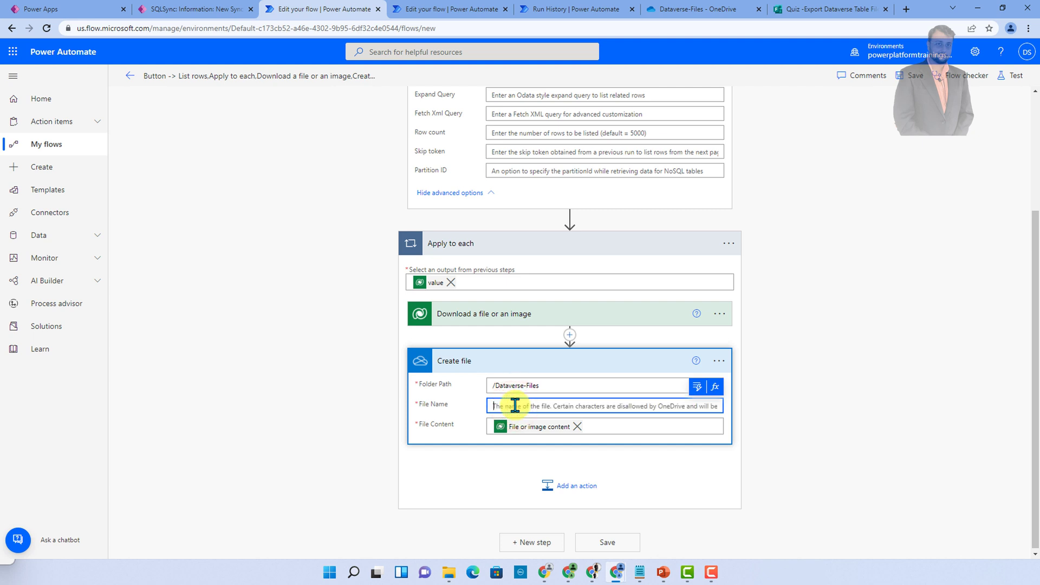
- Set File Name to the expression items('Apply_to_each')?['crb45_filese_name']
left_click(717, 388)
left_click(717, 387)
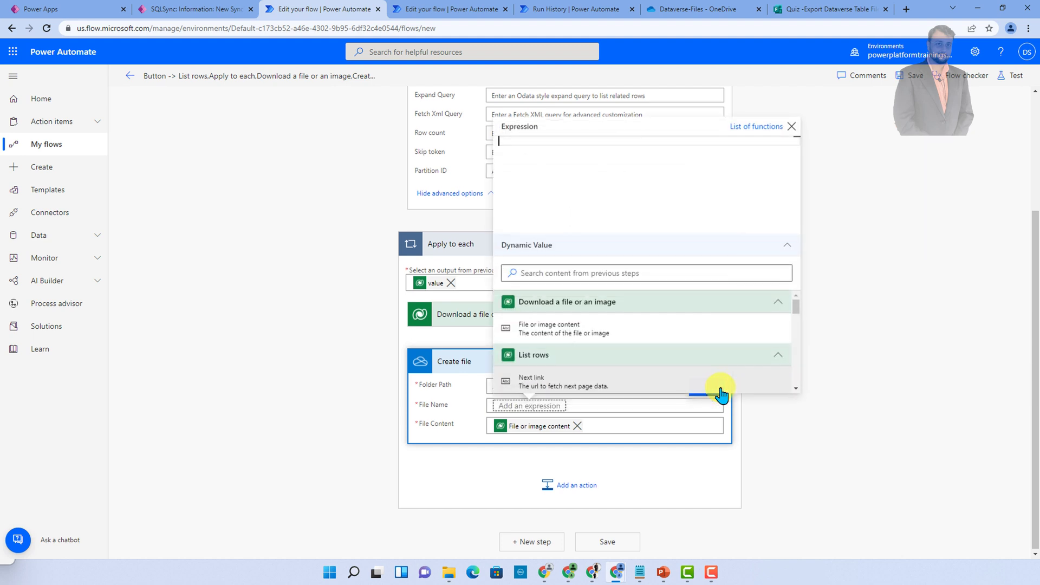
left_click(594, 164)
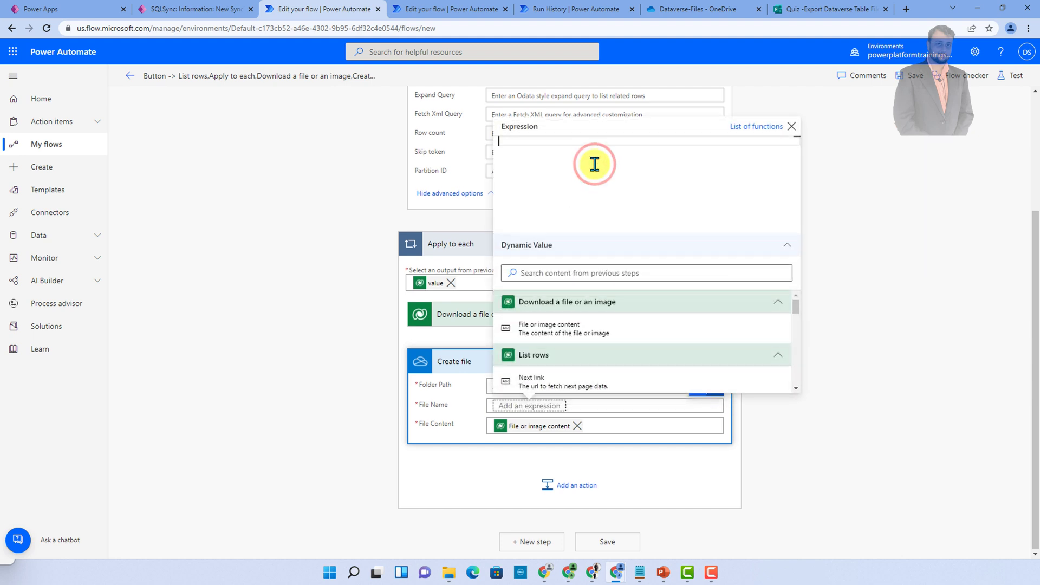
type("c")
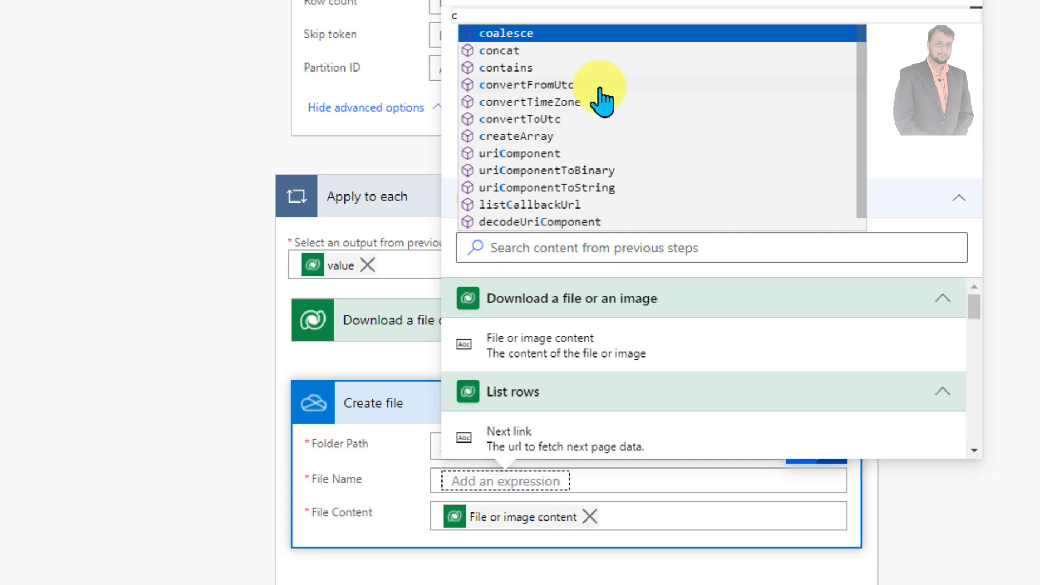
key("BackSpace")
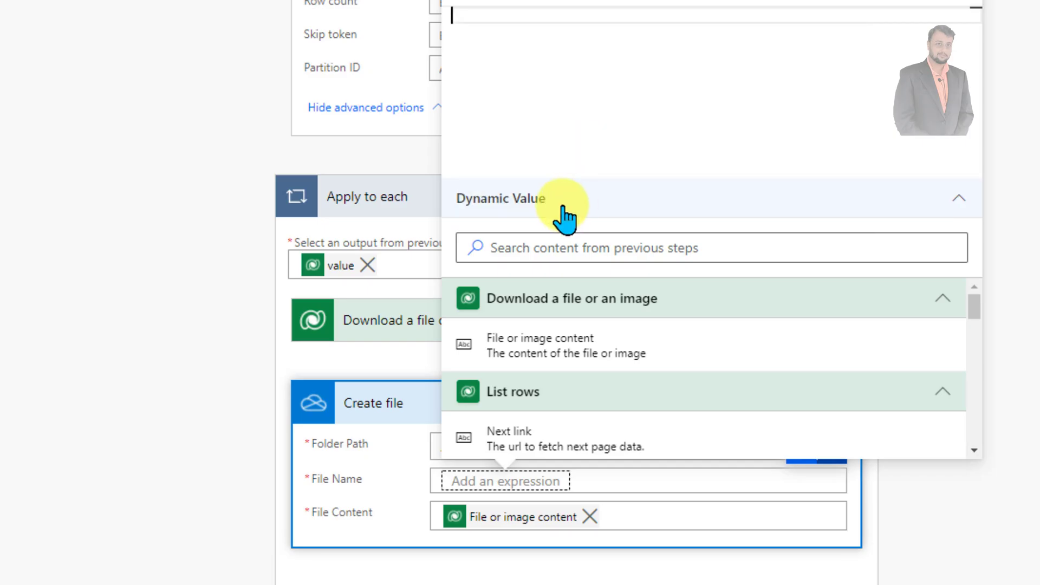
left_click(554, 239)
type("c")
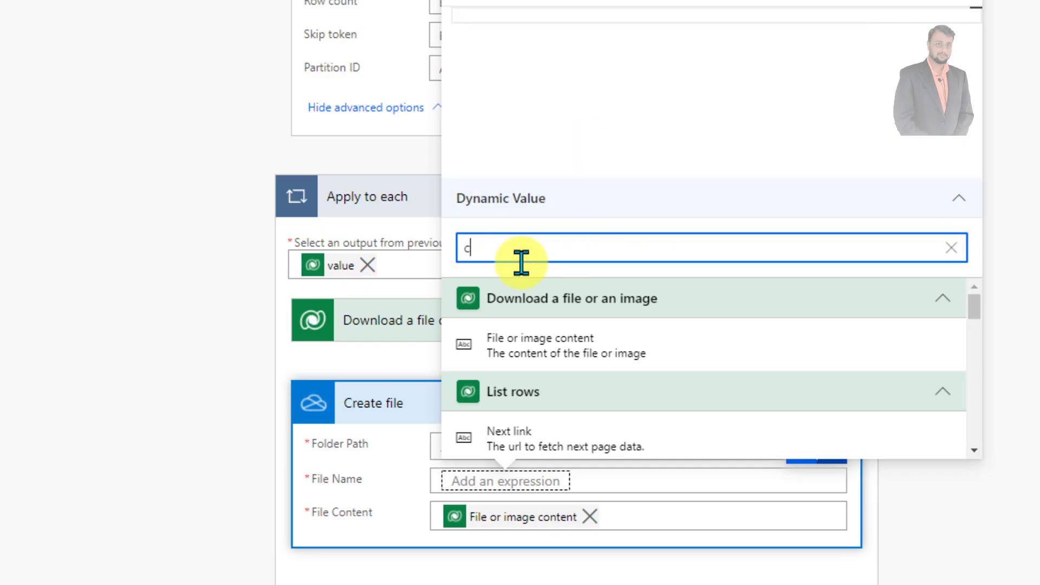
type("ur")
left_click(557, 428)
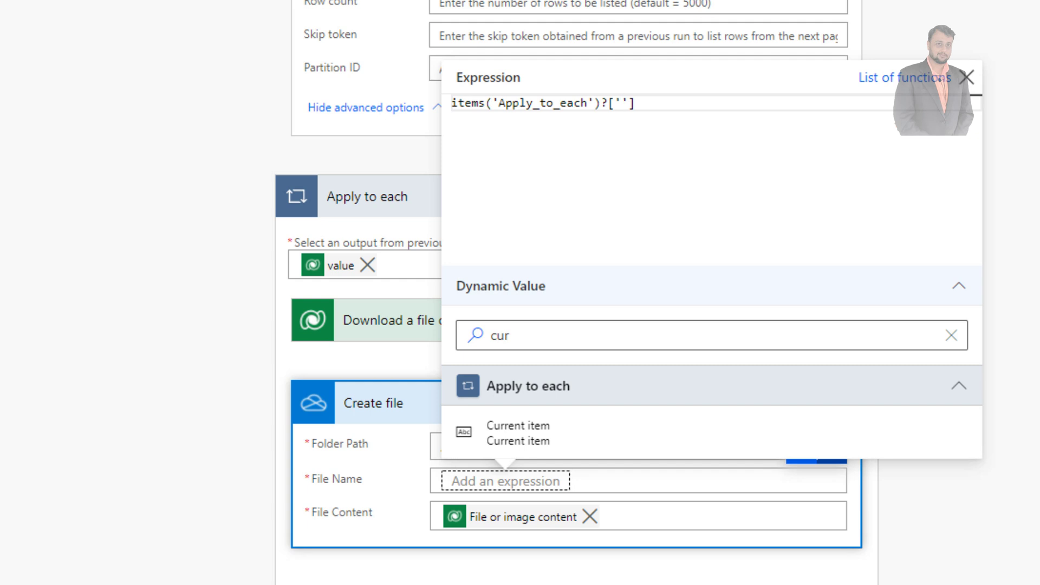
left_click(623, 103)
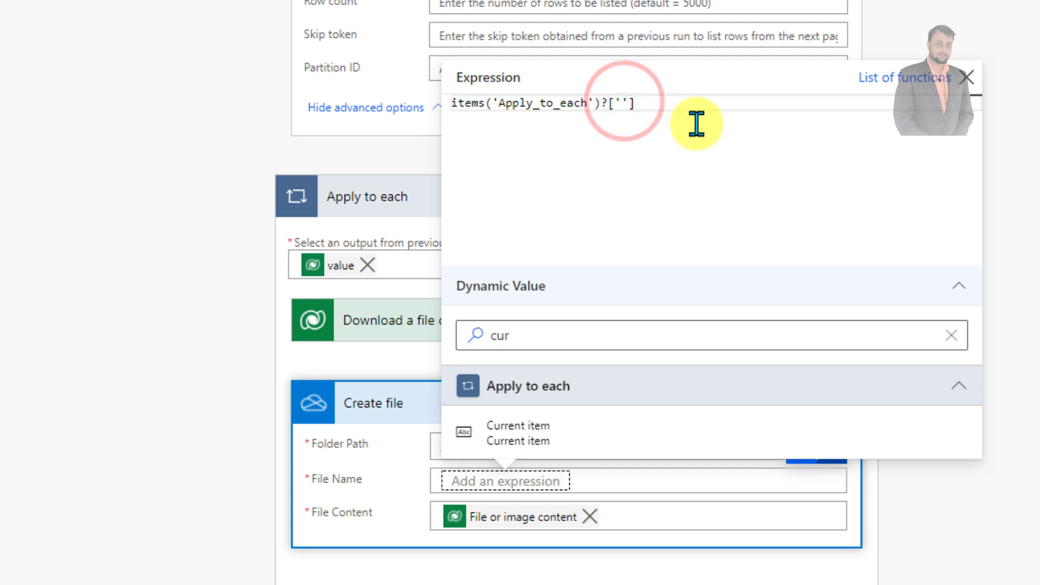
type("crb45_filese_name")
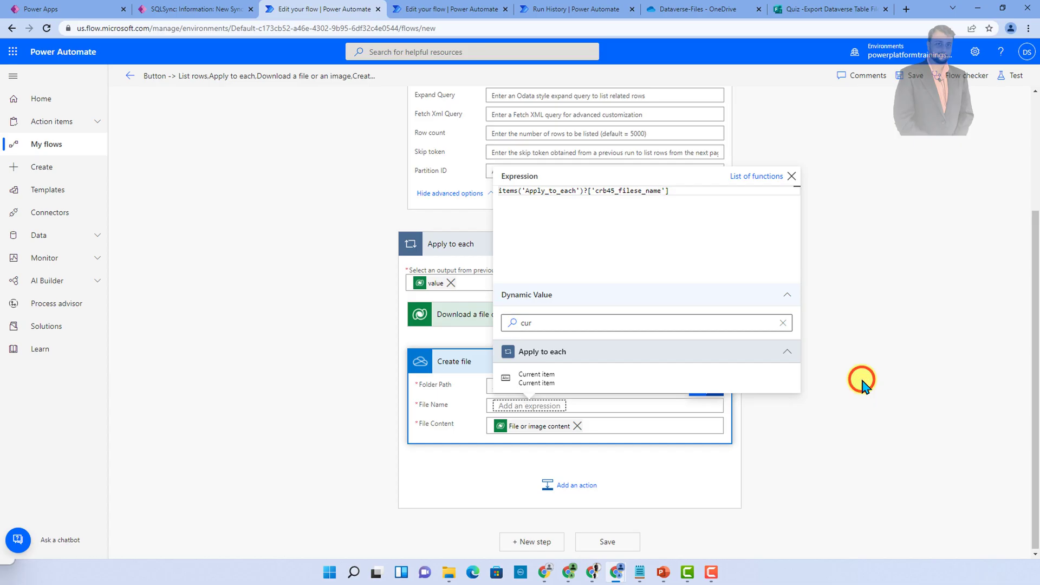
left_click(861, 382)
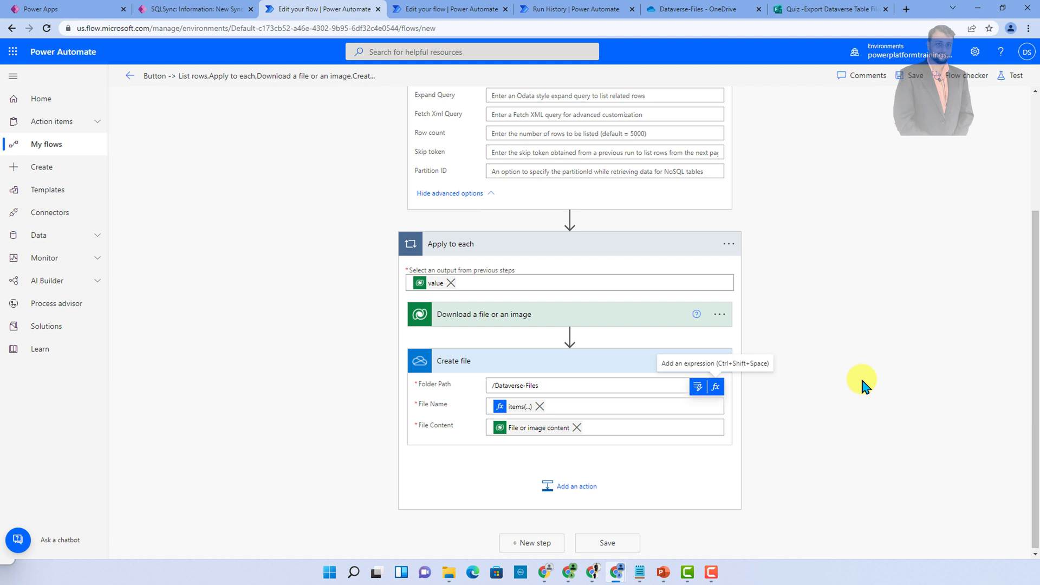
- Delete the TEST file from the OneDrive Dataverse-Files folder, confirming the deletion
left_click(681, 8)
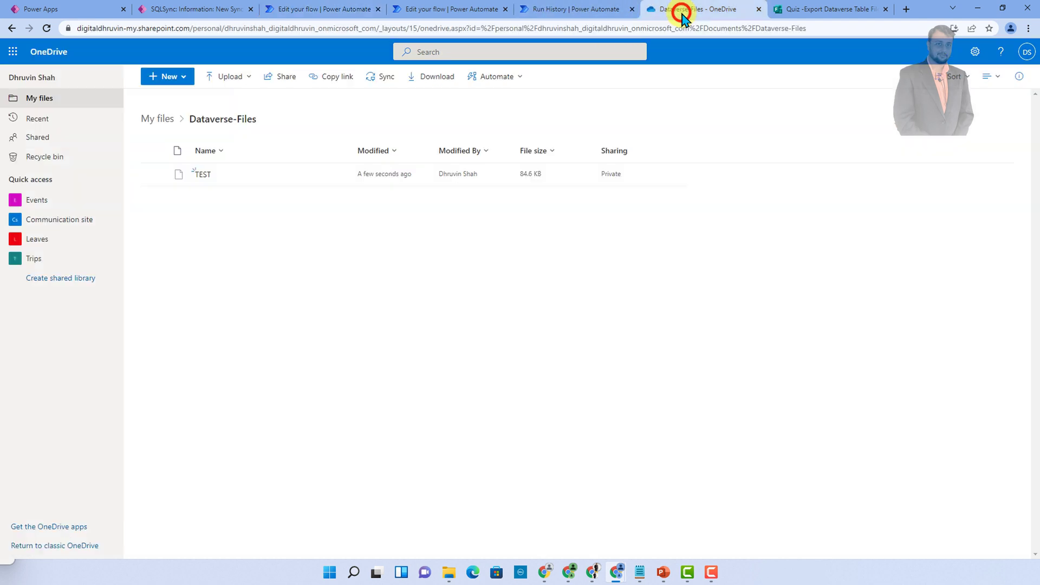
left_click(153, 174)
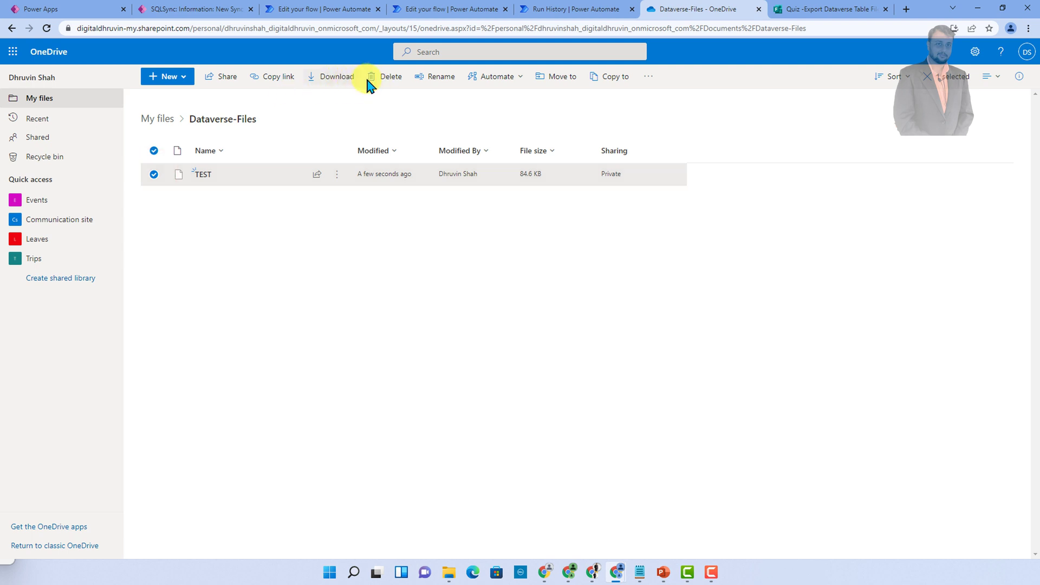
left_click(392, 80)
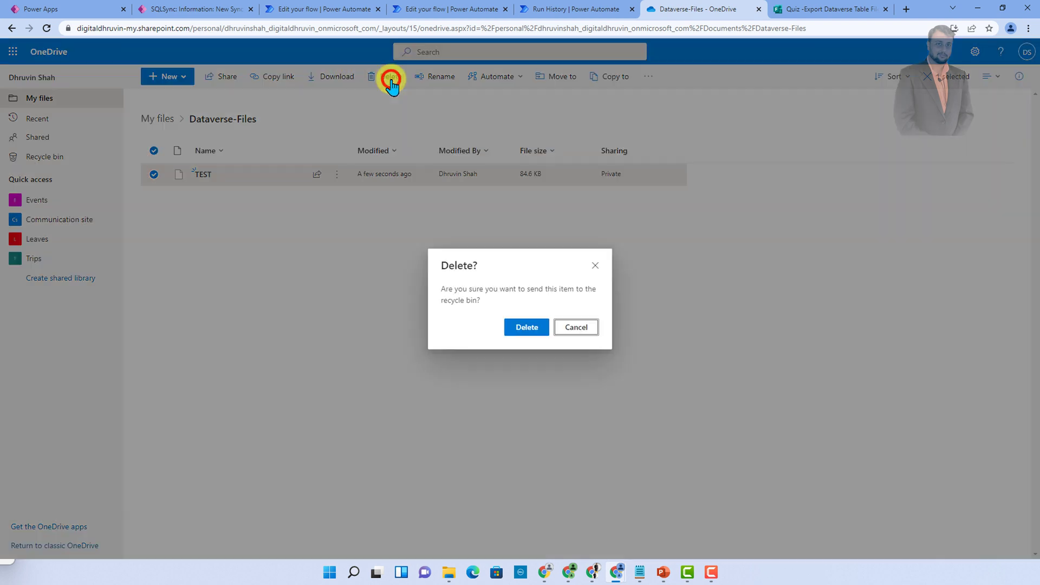
left_click(526, 330)
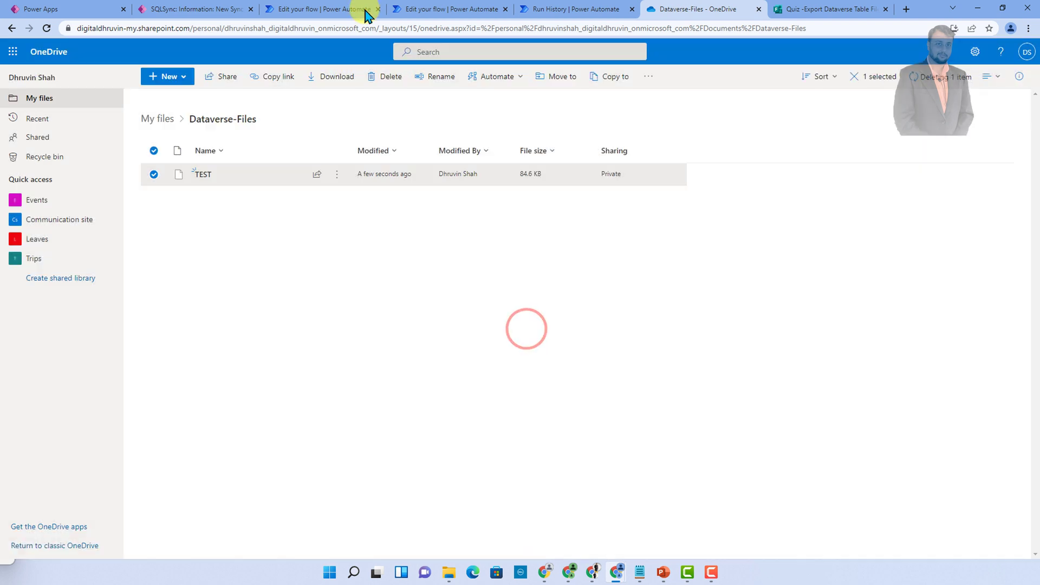
- Save and manually test-run the flow, then check that all three Apply to each iterations succeeded
left_click(344, 12)
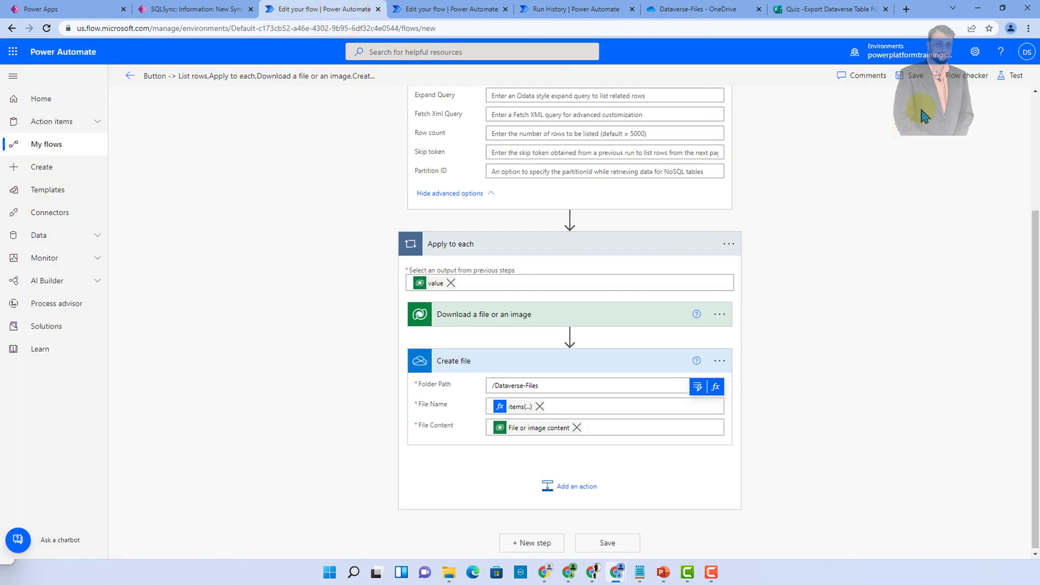
left_click(1012, 77)
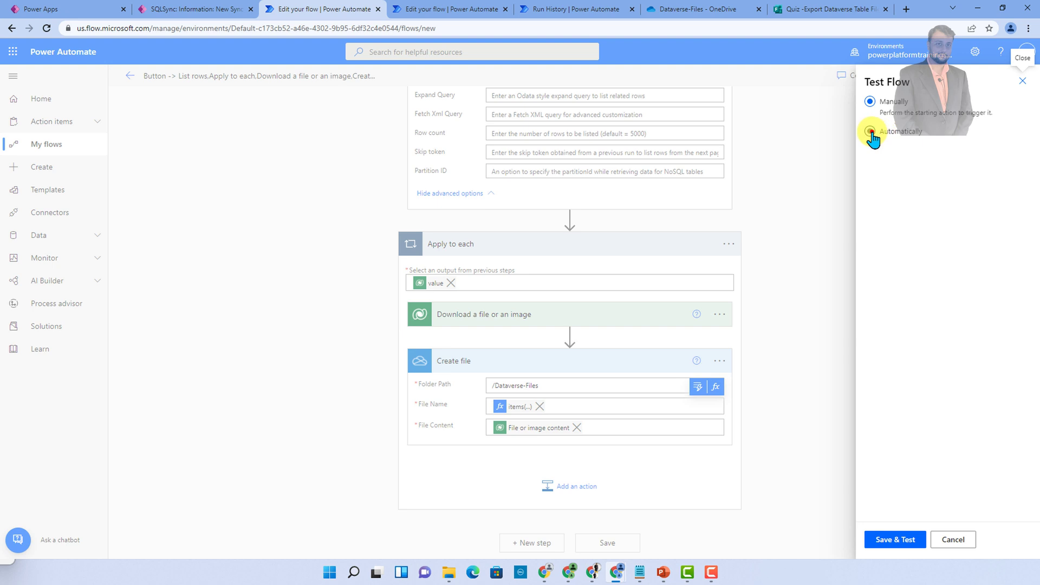
left_click(870, 131)
left_click(896, 540)
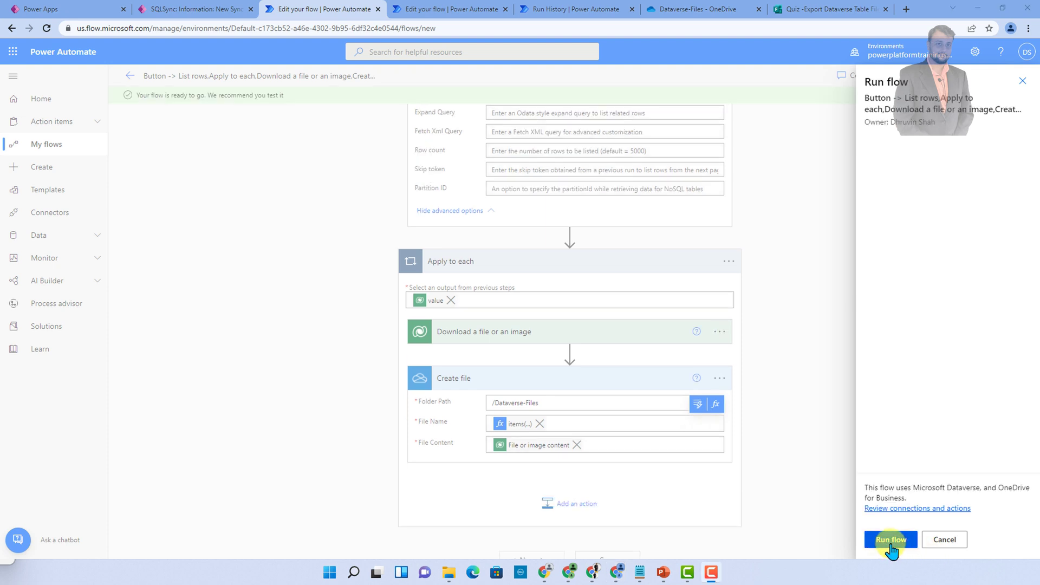
left_click(891, 539)
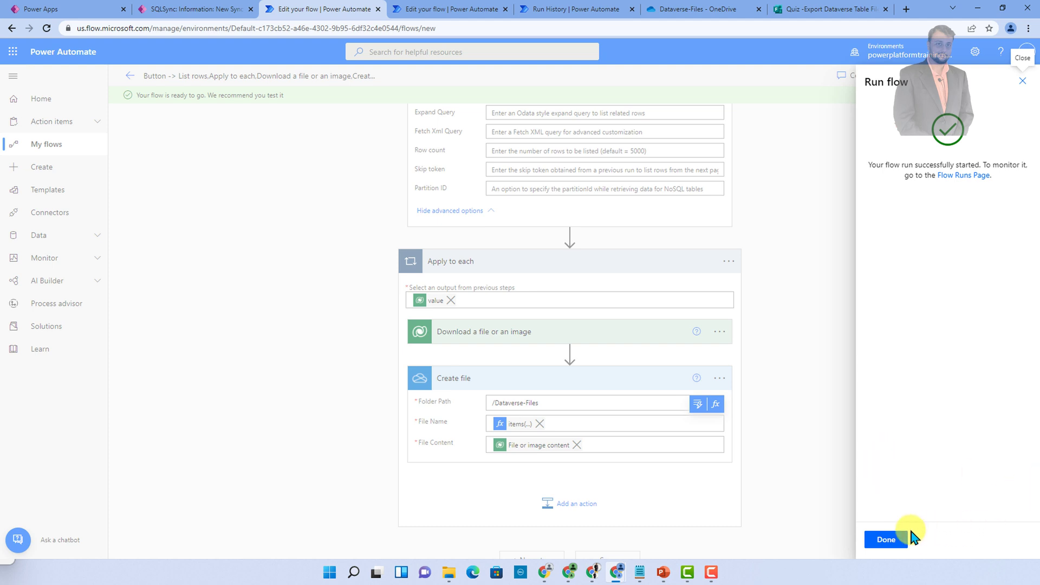
left_click(891, 539)
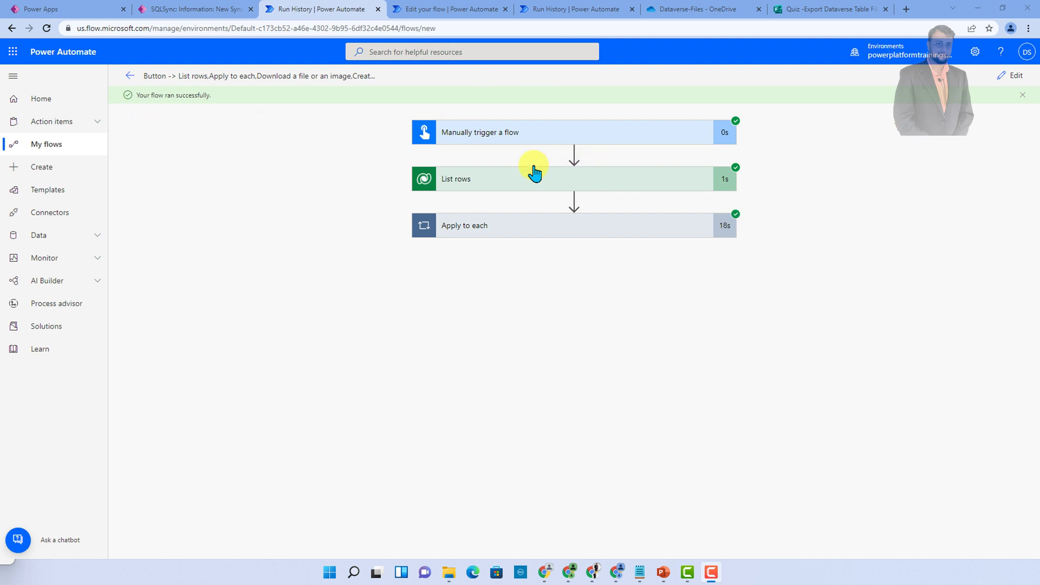
left_click(559, 232)
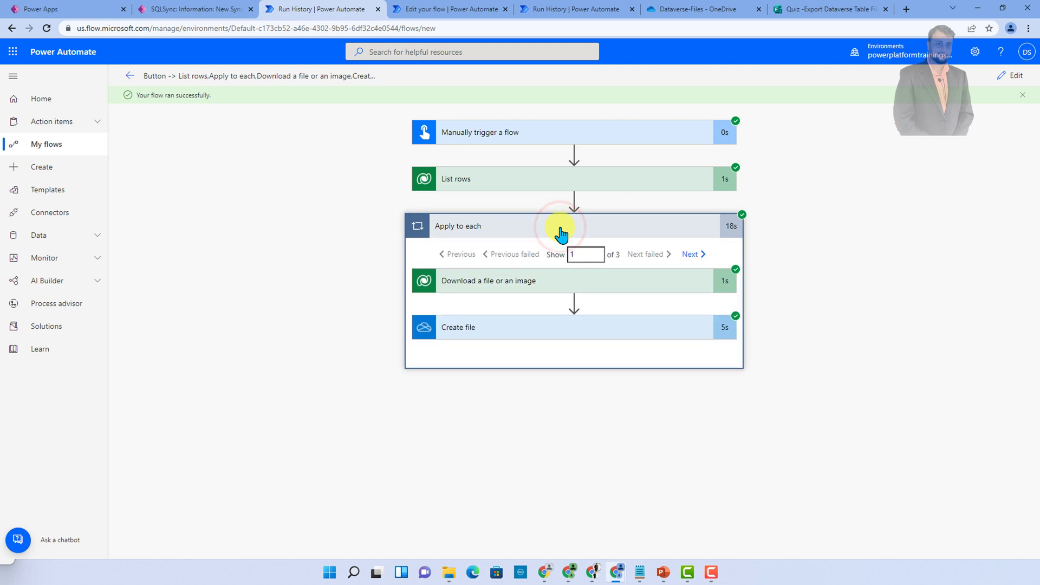
left_click(693, 257)
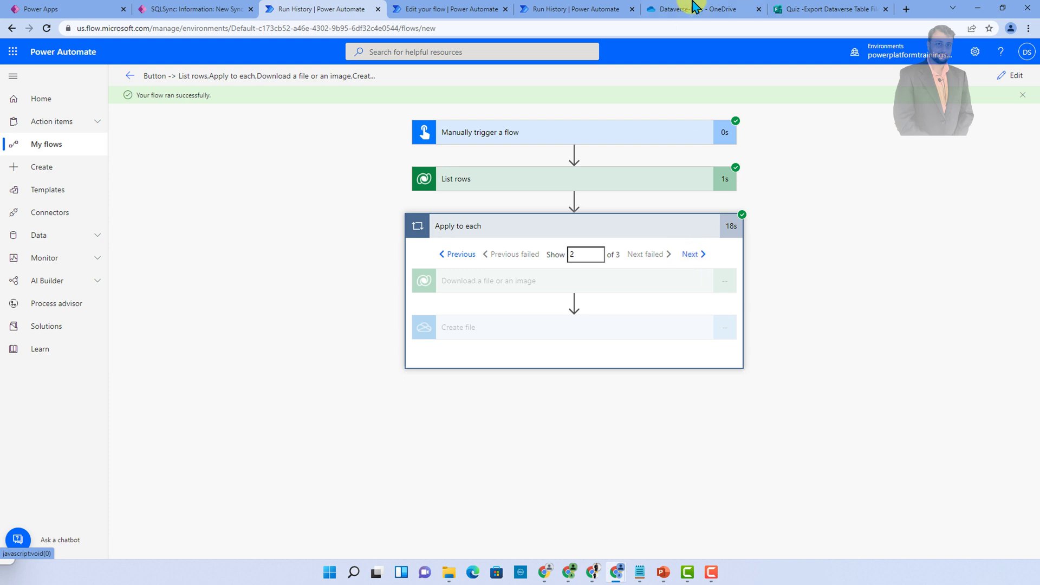
- Reload the OneDrive Dataverse-Files folder to look for the newly saved files
left_click(693, 11)
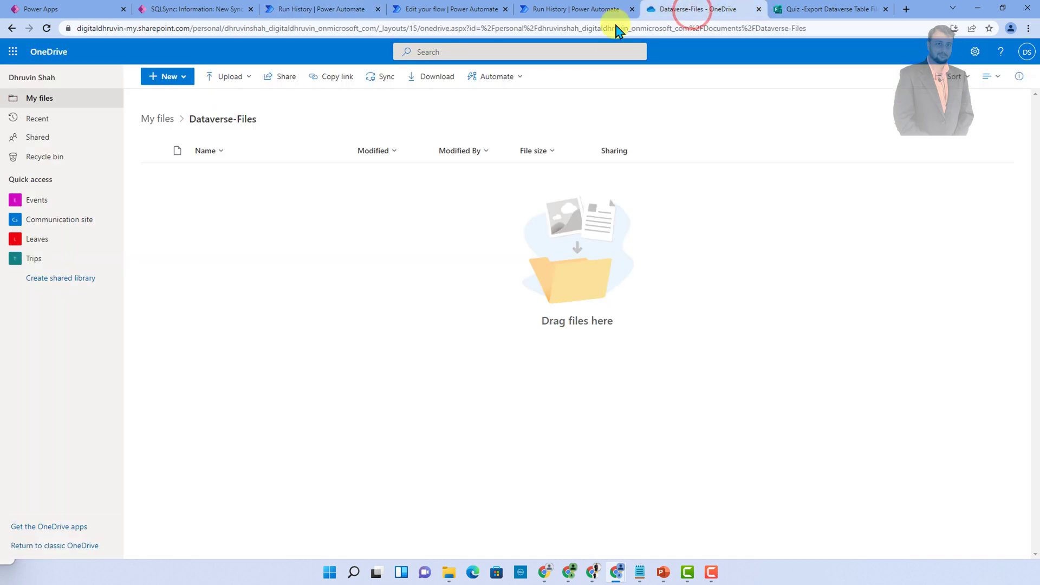
left_click(47, 28)
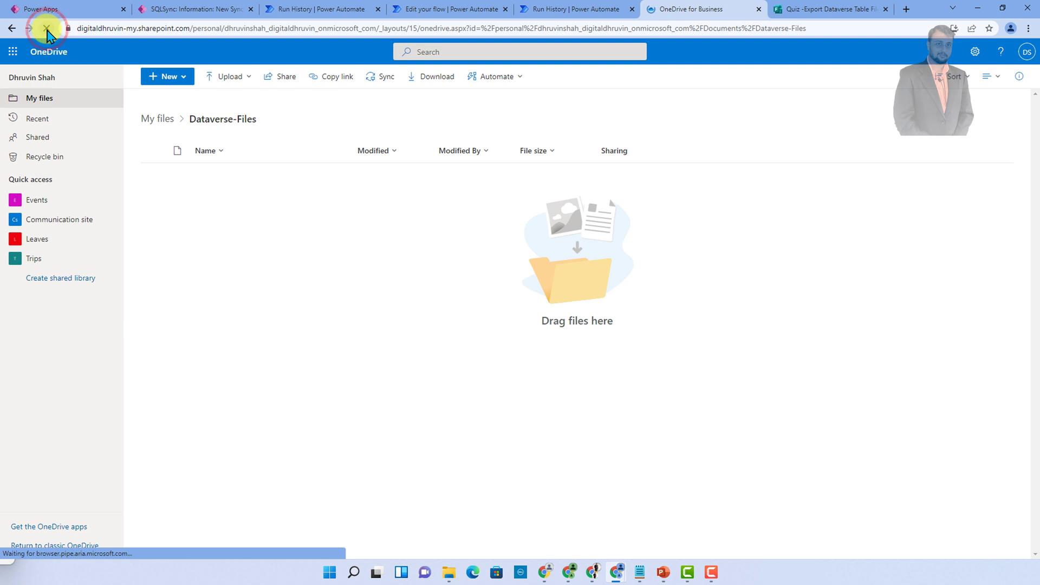